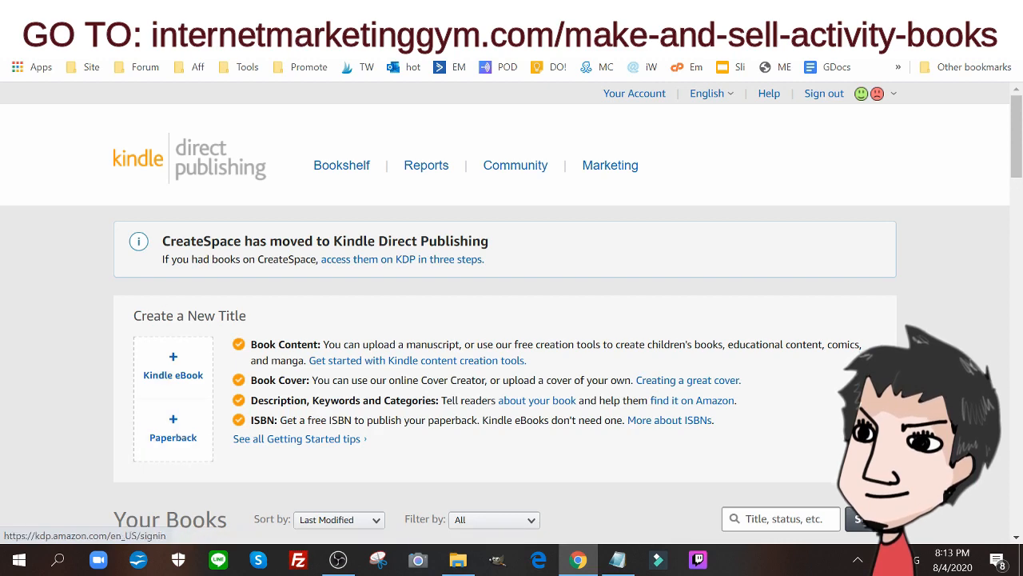
Copy the title "Egyptian Coloring Book" from the WordCounter draft into the Book Title field of the Kindle Direct Publishing paperback details
{"action": "scroll", "coordinate": [610, 152], "scroll_direction": "down", "scroll_amount": 2}
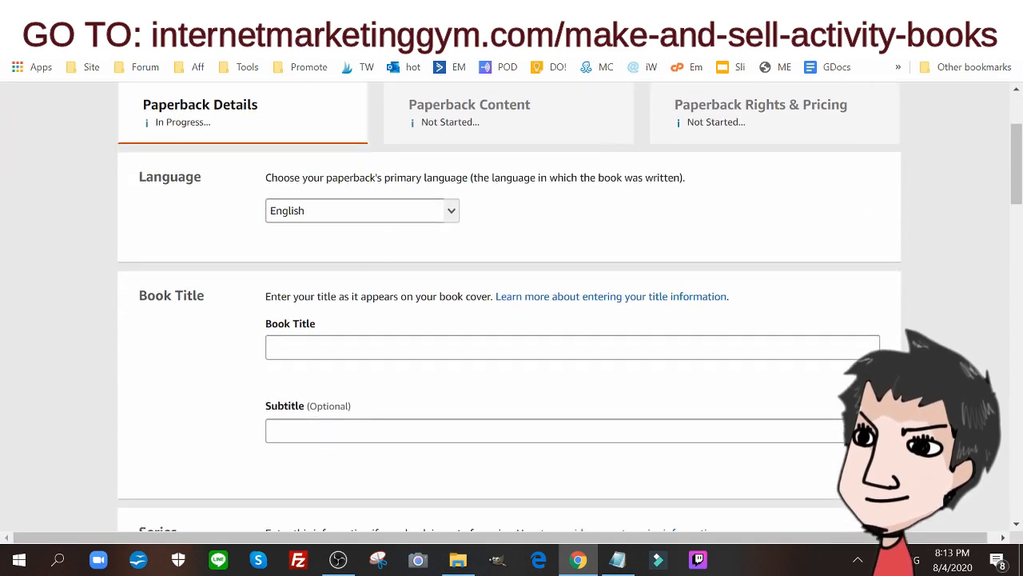
{"action": "left_click", "coordinate": [308, 10]}
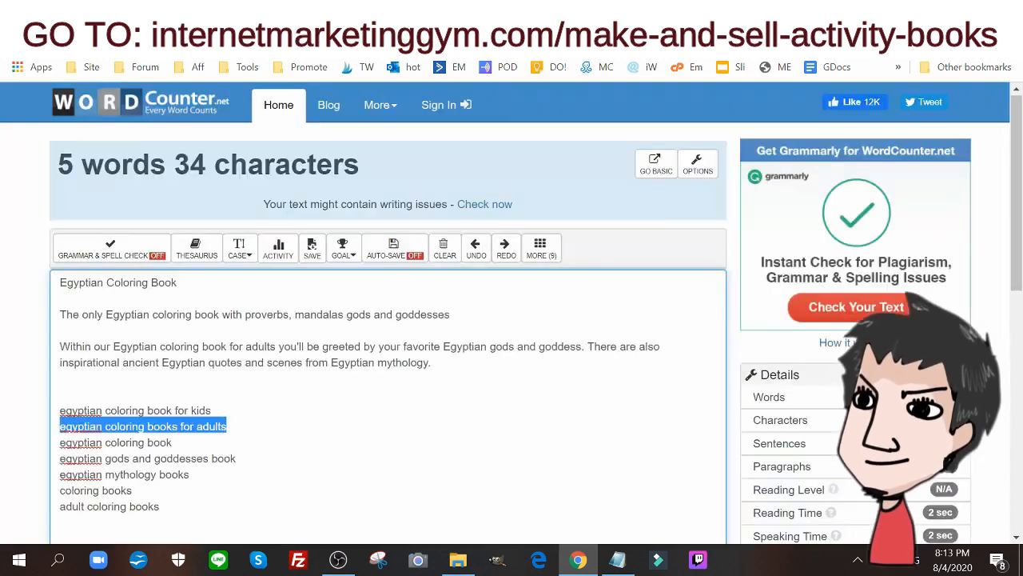
{"action": "scroll", "coordinate": [288, 297], "scroll_direction": "down", "scroll_amount": 1}
{"action": "scroll", "coordinate": [287, 298], "scroll_direction": "up", "scroll_amount": 1}
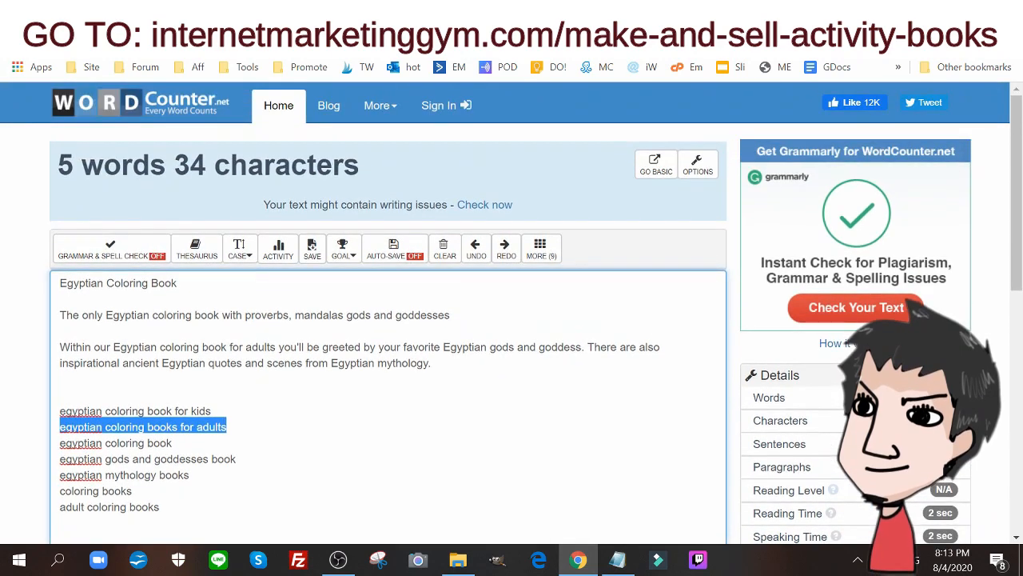
{"action": "left_click_drag", "start_coordinate": [178, 283], "coordinate": [60, 283]}
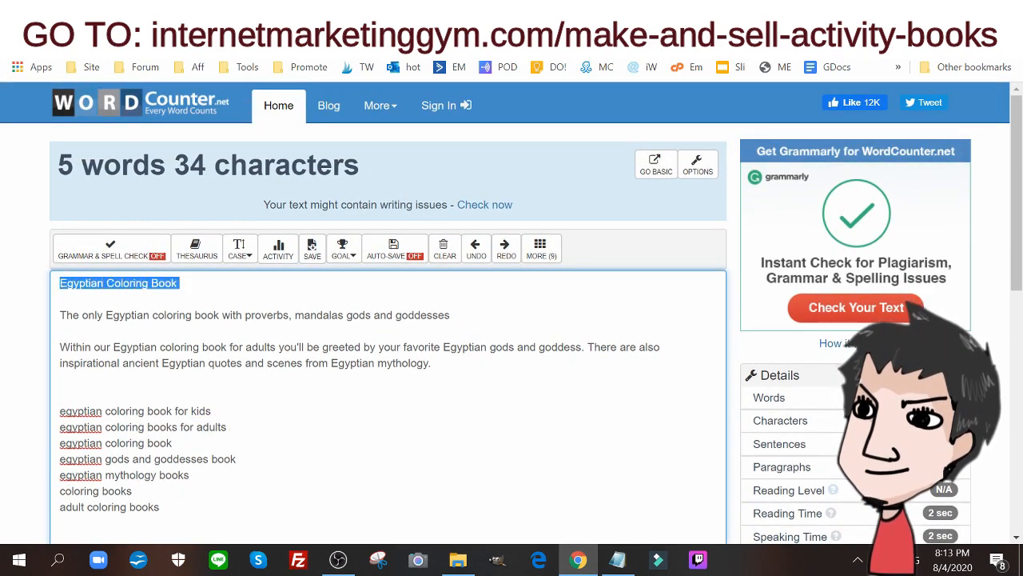
{"action": "right_click", "coordinate": [85, 286]}
{"action": "left_click", "coordinate": [114, 312]}
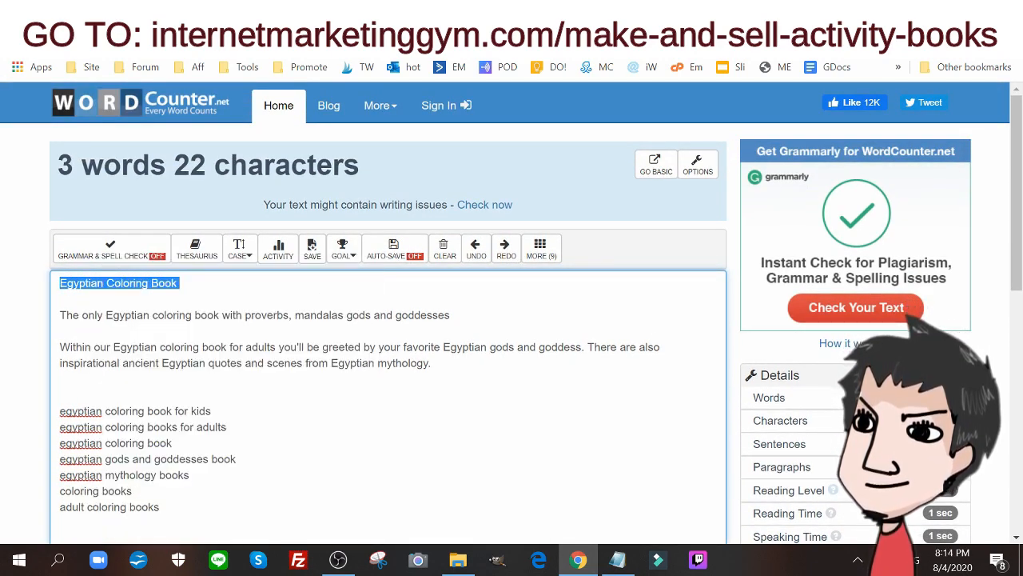
{"action": "left_click", "coordinate": [160, 11]}
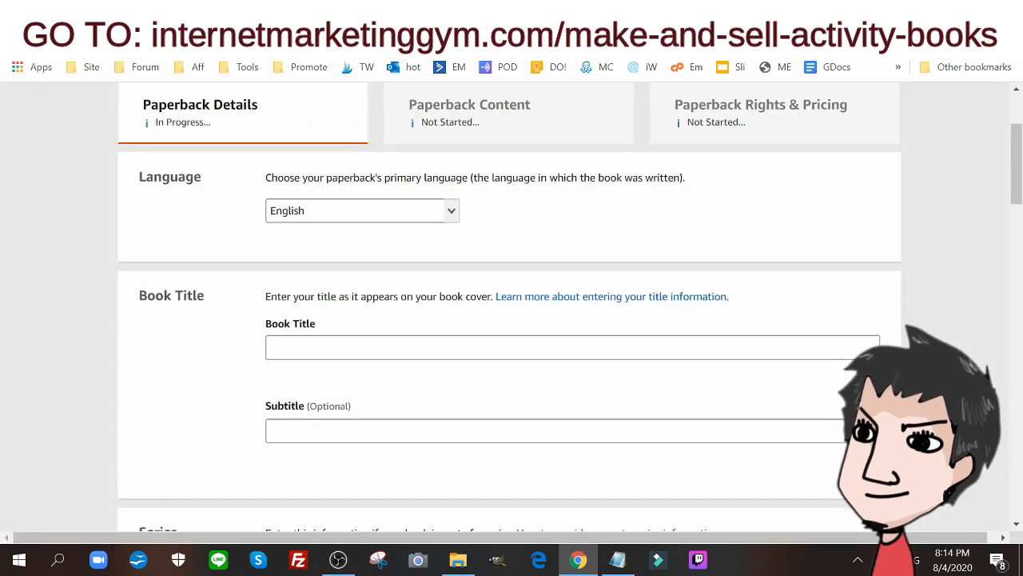
{"action": "left_click", "coordinate": [333, 349]}
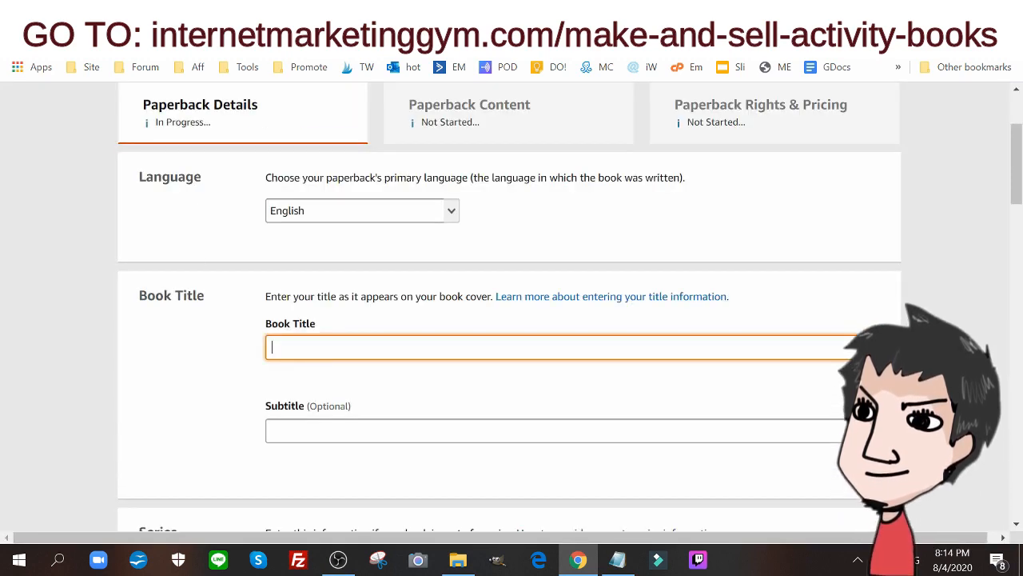
{"action": "key", "text": "ctrl+v"}
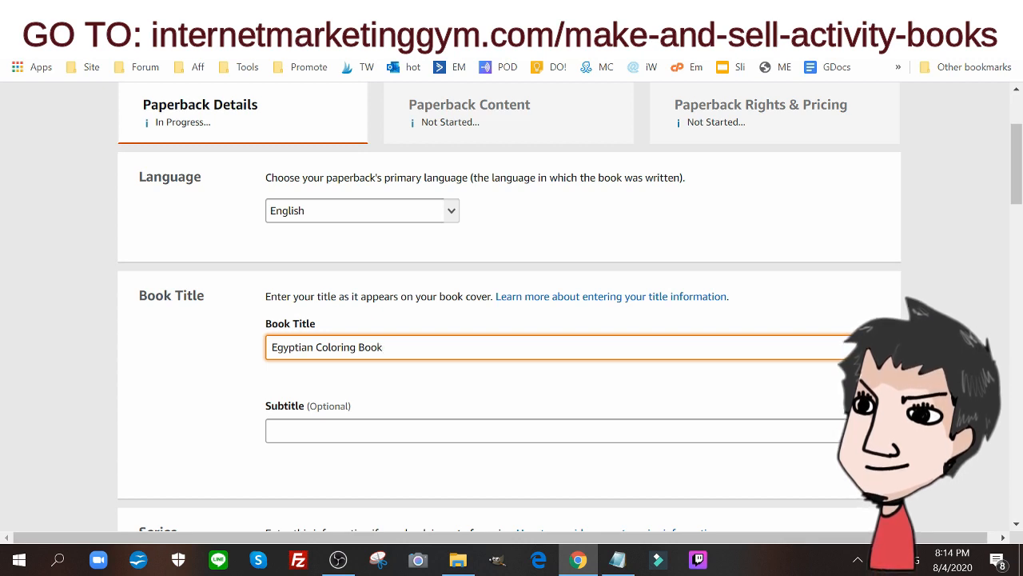
Switch to the Canva cover design, dismiss the Canva Pro offer and check the title wording on the cover
{"action": "key", "text": "ctrl+Tab"}
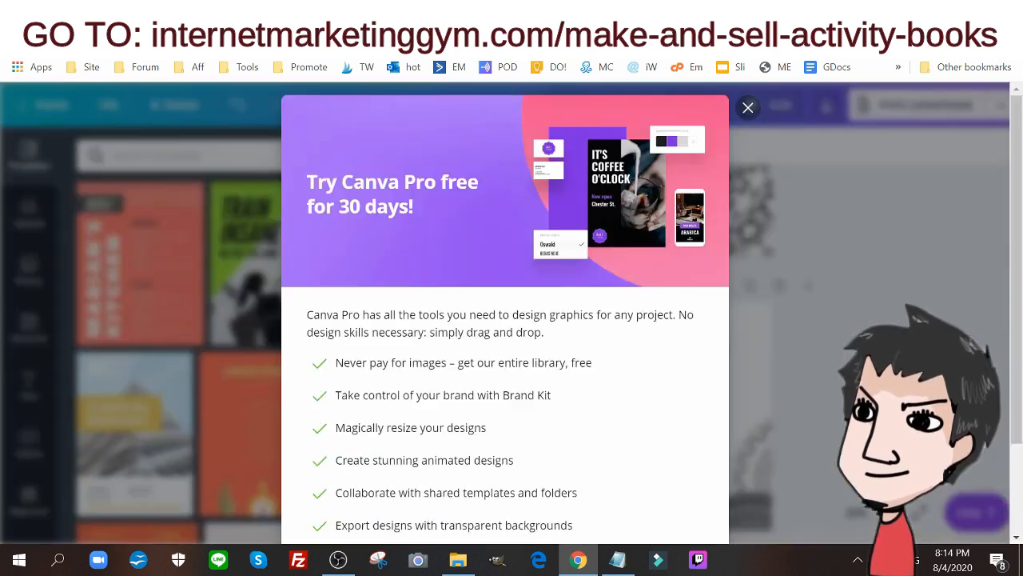
{"action": "left_click", "coordinate": [749, 107]}
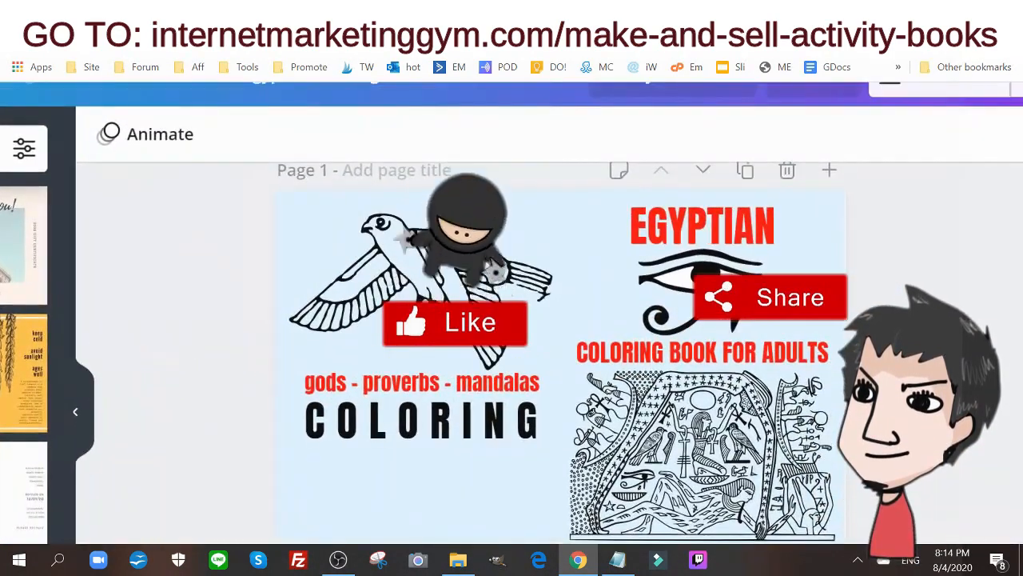
{"action": "scroll", "coordinate": [207, 288], "scroll_direction": "up", "scroll_amount": 1}
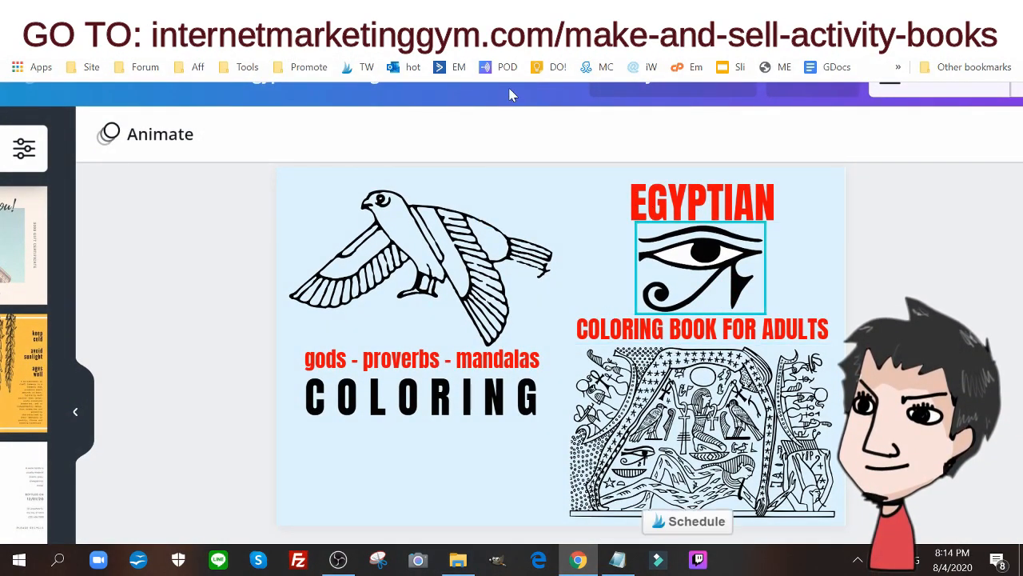
Return to the Kindle Direct Publishing paperback details and extend the book title to "Egyptian Coloring Book For Adults"
{"action": "key", "text": "ctrl+Tab"}
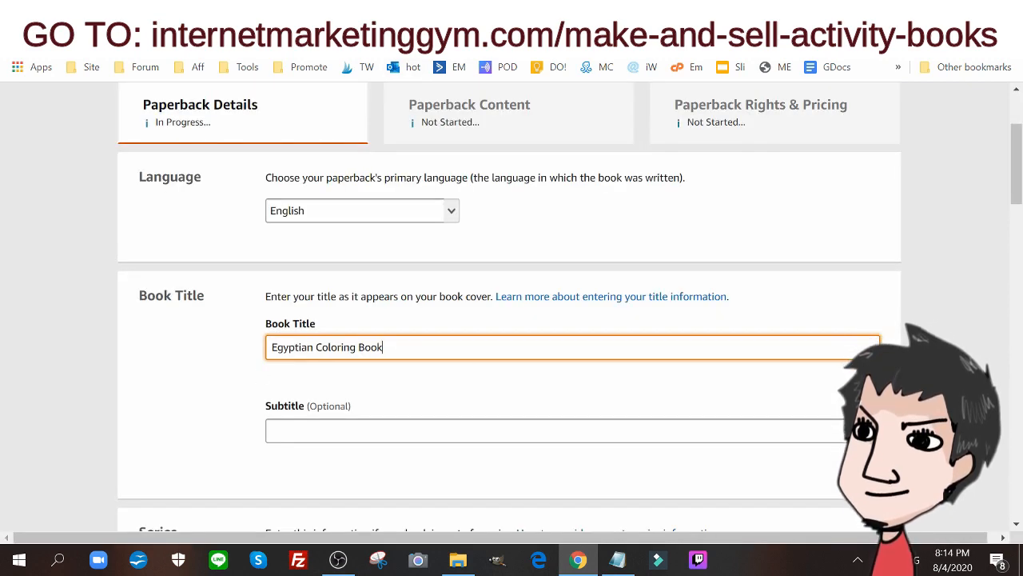
{"action": "type", "text": "For A"}
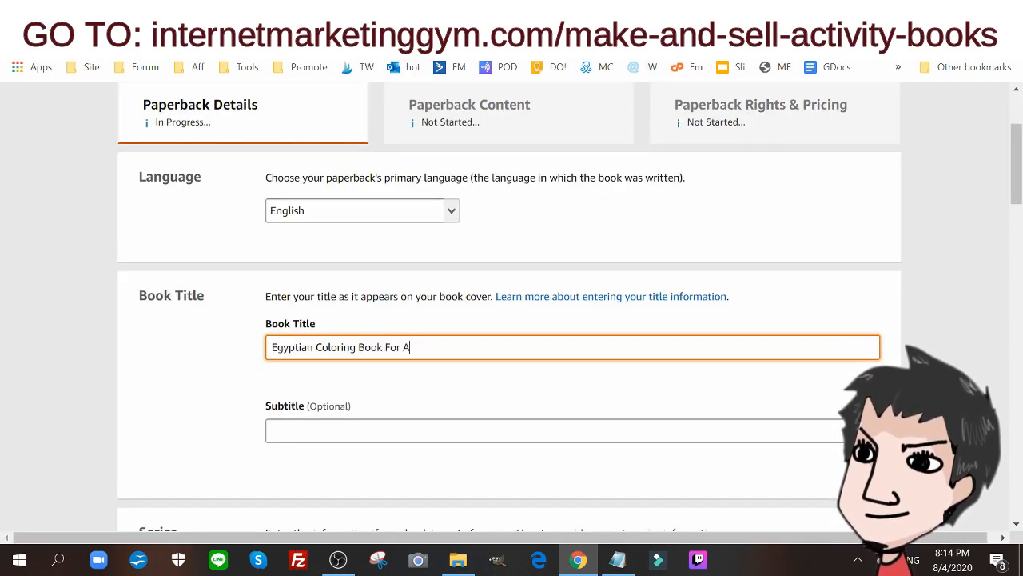
{"action": "type", "text": "dults"}
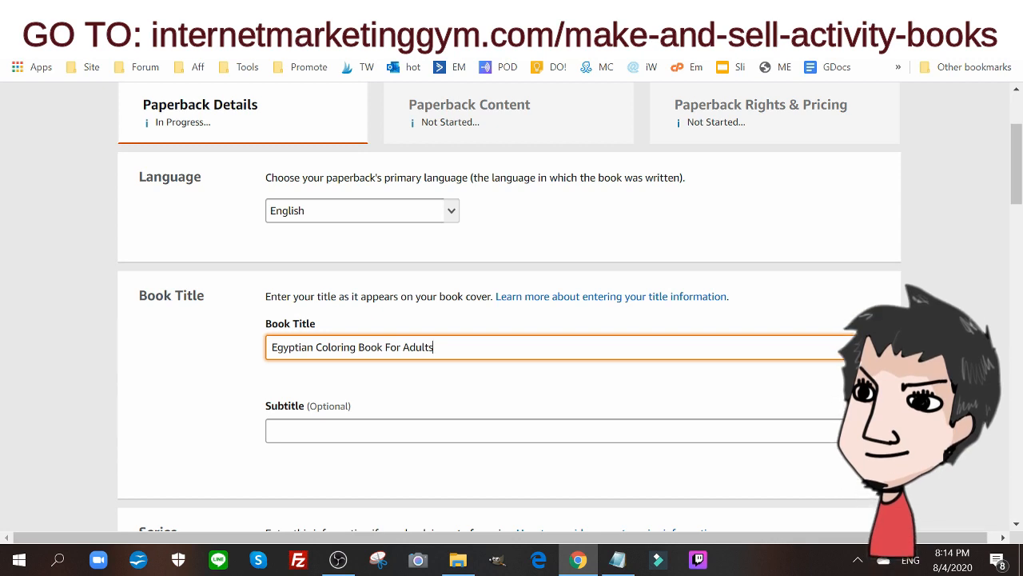
Switch to the WordCounter draft and insert a comma after "mandalas" in the subtitle line
{"action": "key", "text": "ctrl+Tab"}
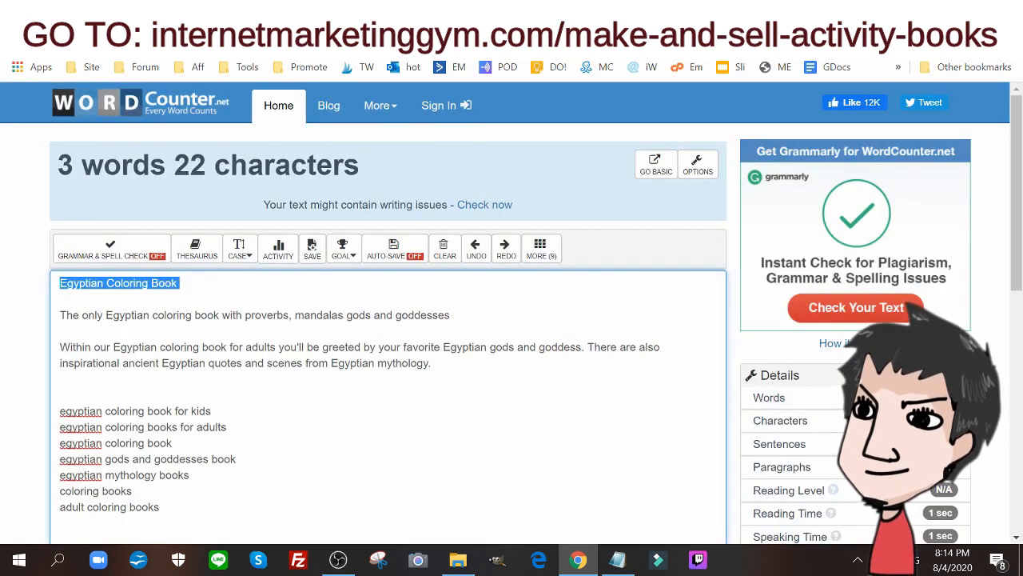
{"action": "left_click_drag", "start_coordinate": [60, 315], "coordinate": [452, 315]}
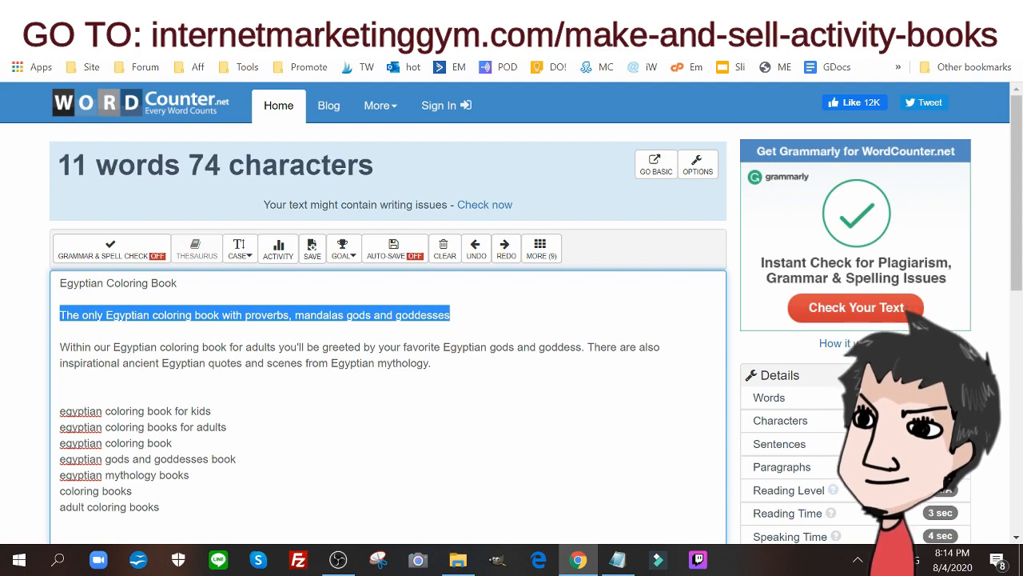
{"action": "right_click", "coordinate": [352, 317]}
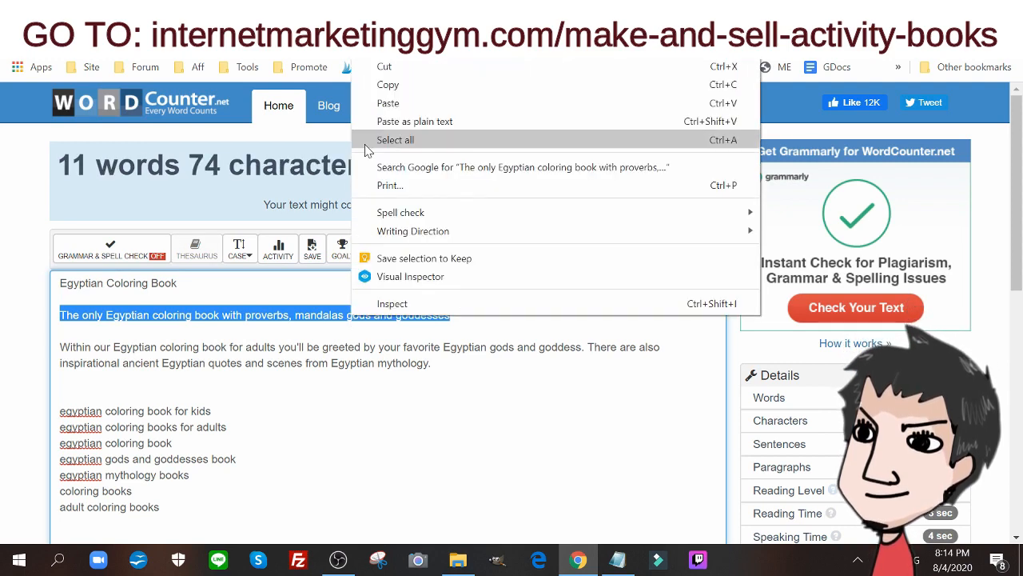
{"action": "left_click", "coordinate": [388, 85]}
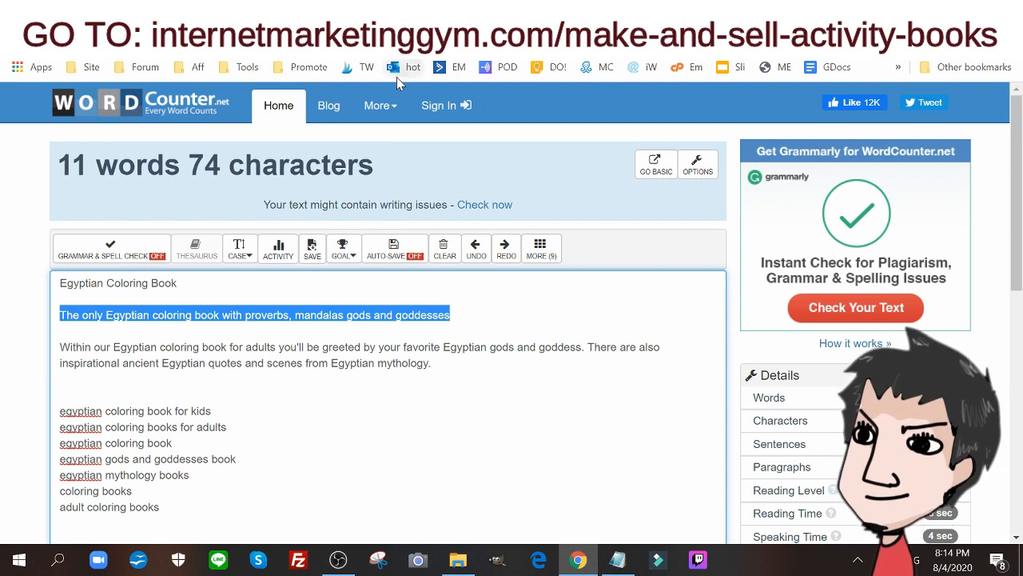
{"action": "left_click", "coordinate": [343, 315]}
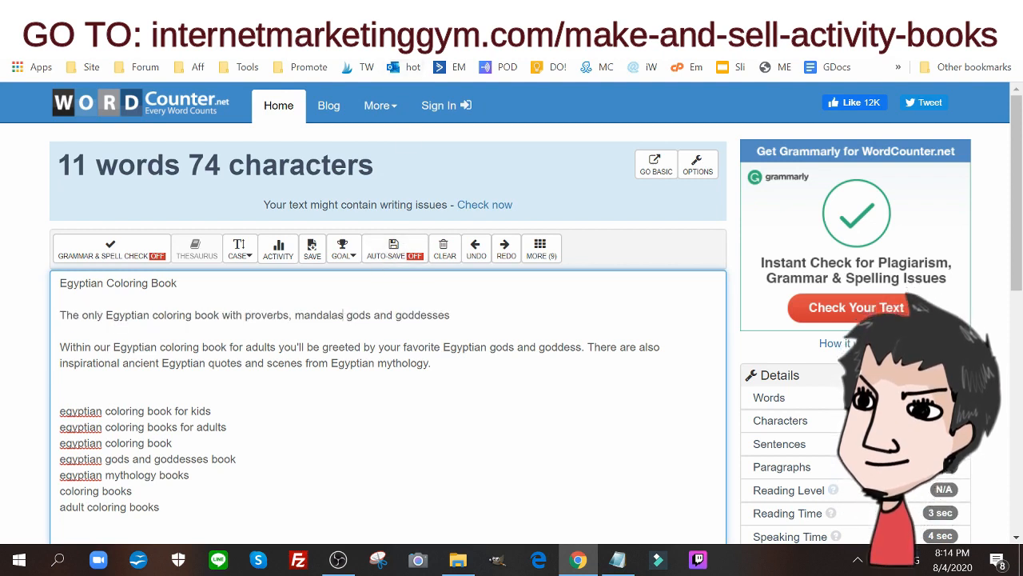
{"action": "type", "text": ","}
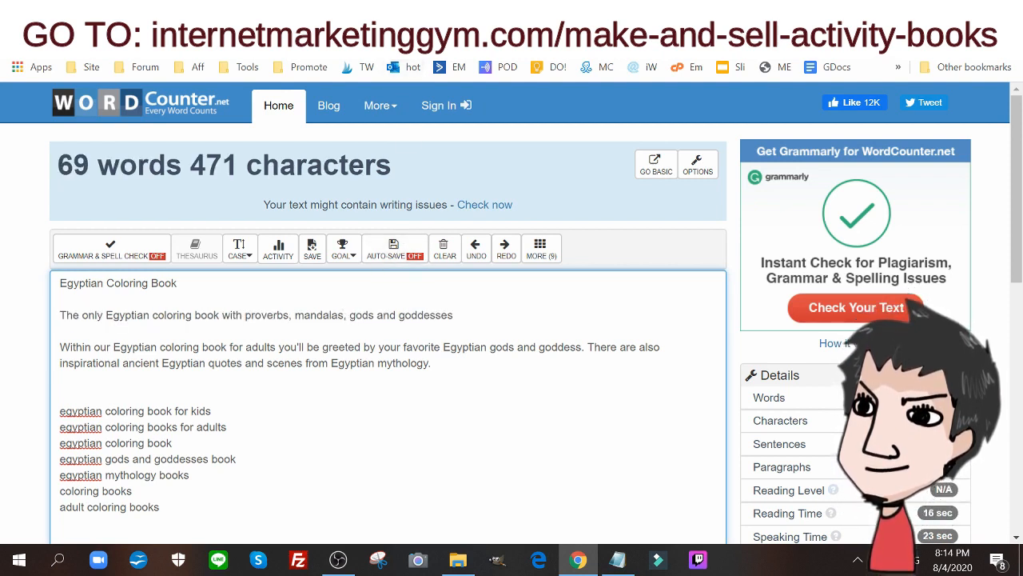
Copy the line "The only Egyptian coloring book with proverbs, mandalas, gods and goddesses" into the Subtitle field of the Kindle Direct Publishing paperback details
{"action": "left_click_drag", "start_coordinate": [450, 315], "coordinate": [60, 315]}
{"action": "left_click", "coordinate": [454, 315]}
{"action": "right_click", "coordinate": [89, 314]}
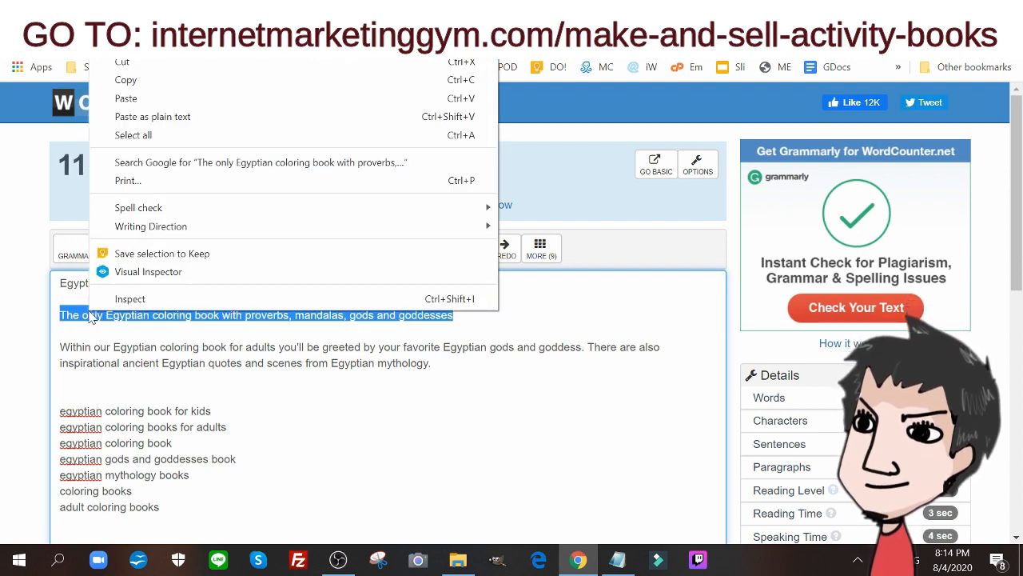
{"action": "left_click", "coordinate": [172, 79]}
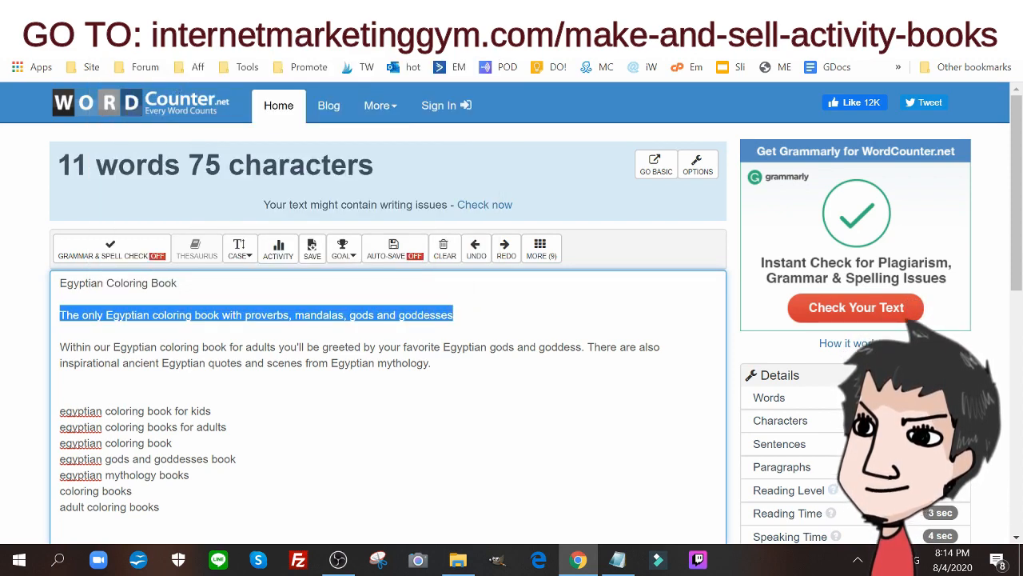
{"action": "scroll", "coordinate": [387, 340], "scroll_direction": "down", "scroll_amount": 1}
{"action": "scroll", "coordinate": [387, 340], "scroll_direction": "up", "scroll_amount": 5}
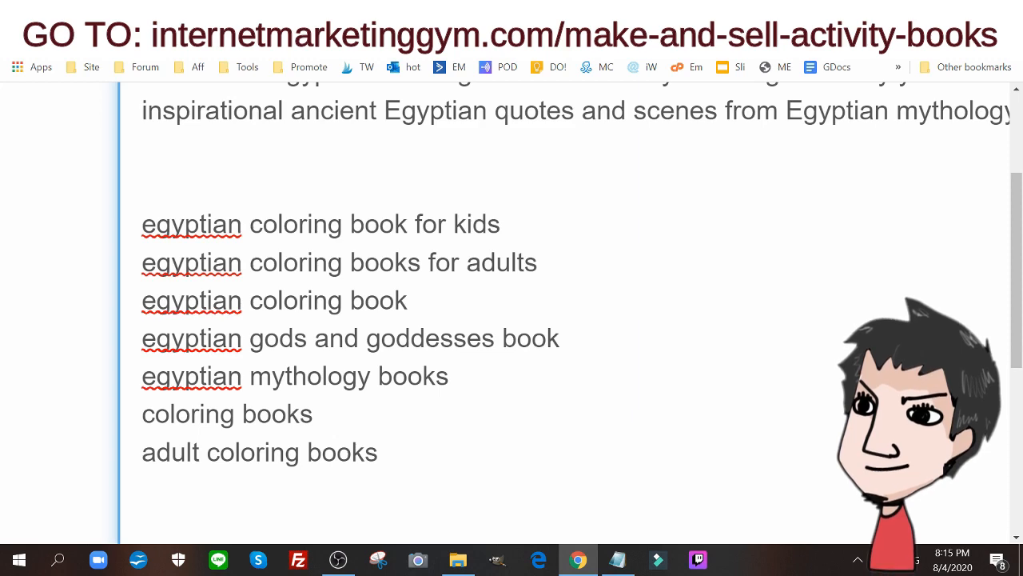
{"action": "key", "text": "ctrl+minus"}
{"action": "key", "text": "ctrl+minus"}
{"action": "key", "text": "ctrl+minus"}
{"action": "key", "text": "ctrl+minus"}
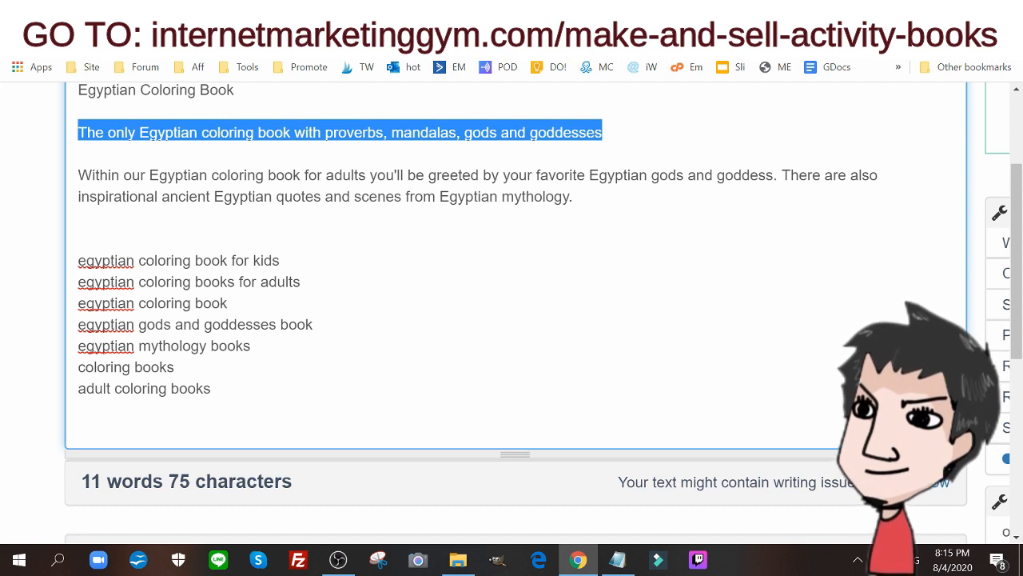
{"action": "right_click", "coordinate": [354, 132]}
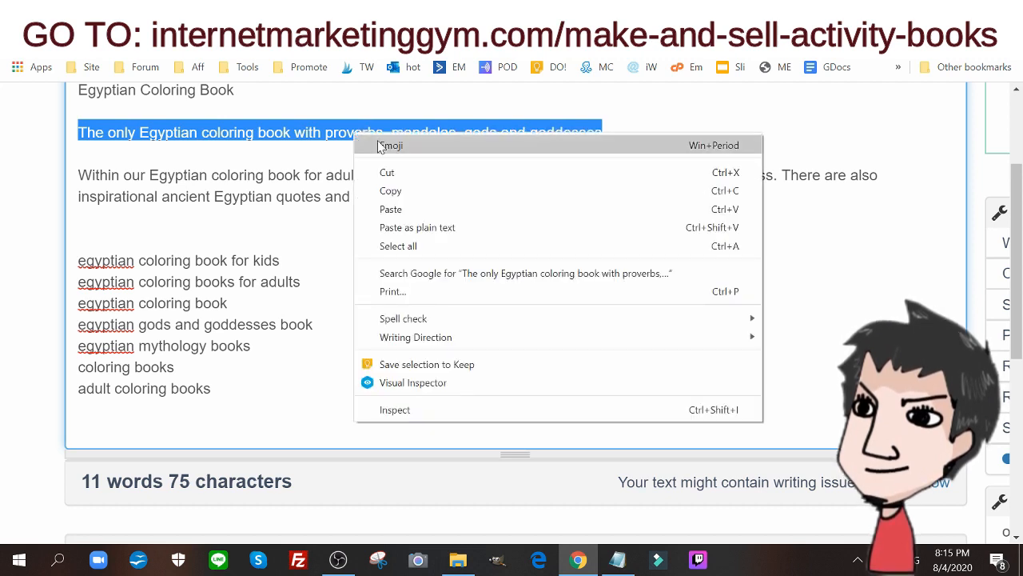
{"action": "left_click", "coordinate": [366, 190]}
{"action": "left_click", "coordinate": [379, 13]}
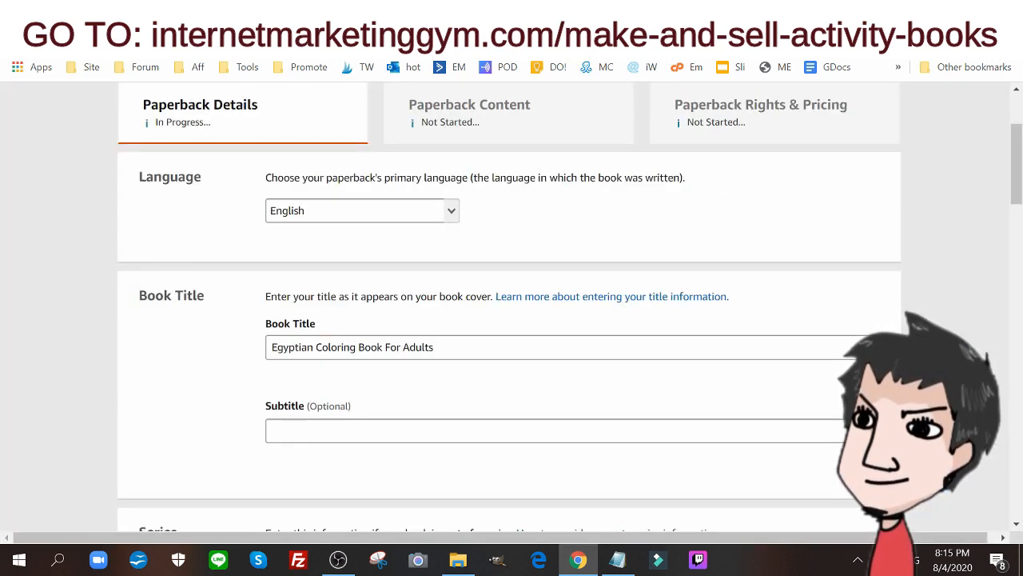
{"action": "left_click", "coordinate": [372, 430]}
{"action": "key", "text": "ctrl+v"}
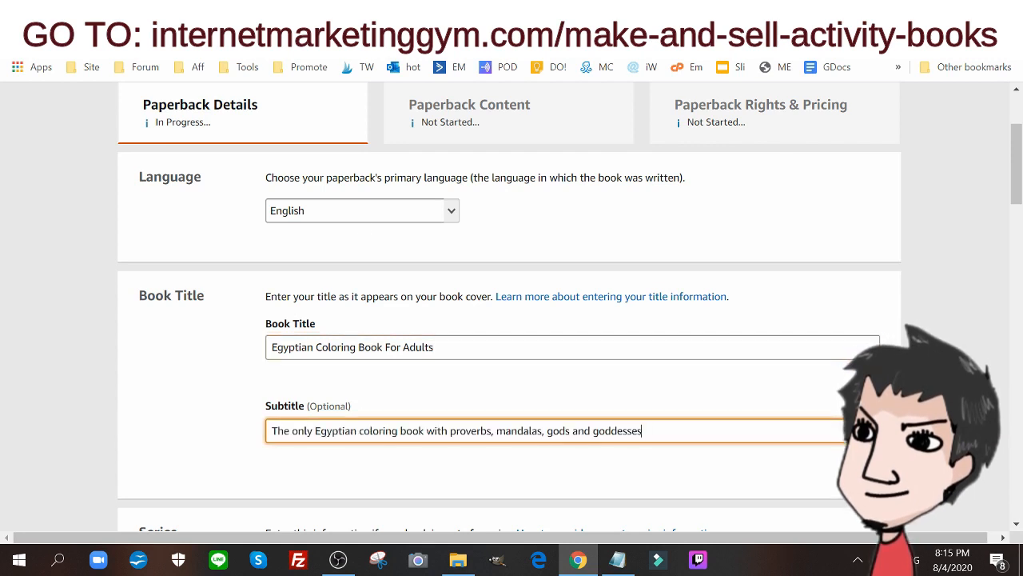
Switch to the WordCounter draft and copy the description paragraph beginning "Within our Egyptian coloring book for adults"
{"action": "left_click", "coordinate": [240, 12]}
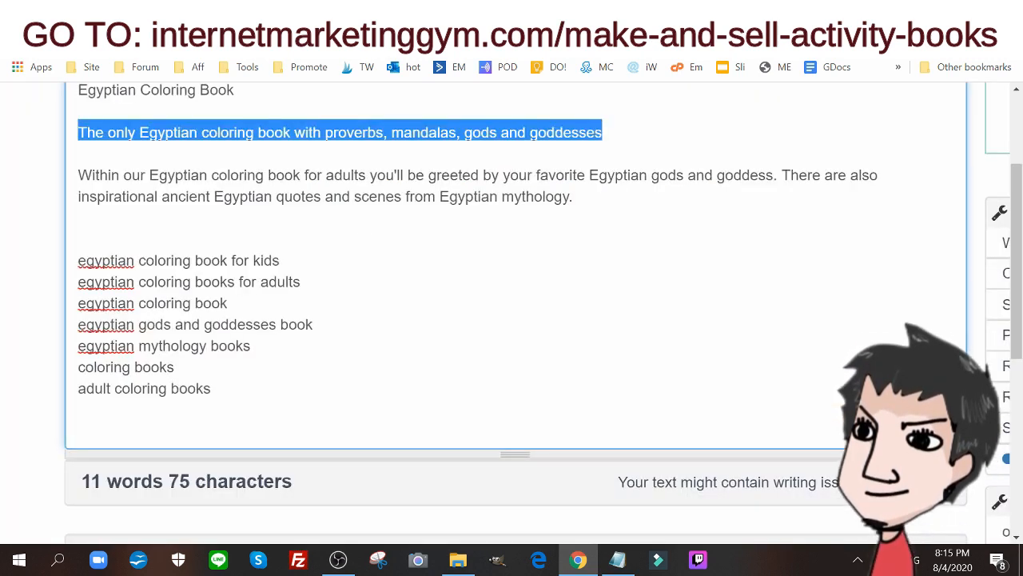
{"action": "triple_click", "coordinate": [472, 192]}
{"action": "right_click", "coordinate": [472, 192]}
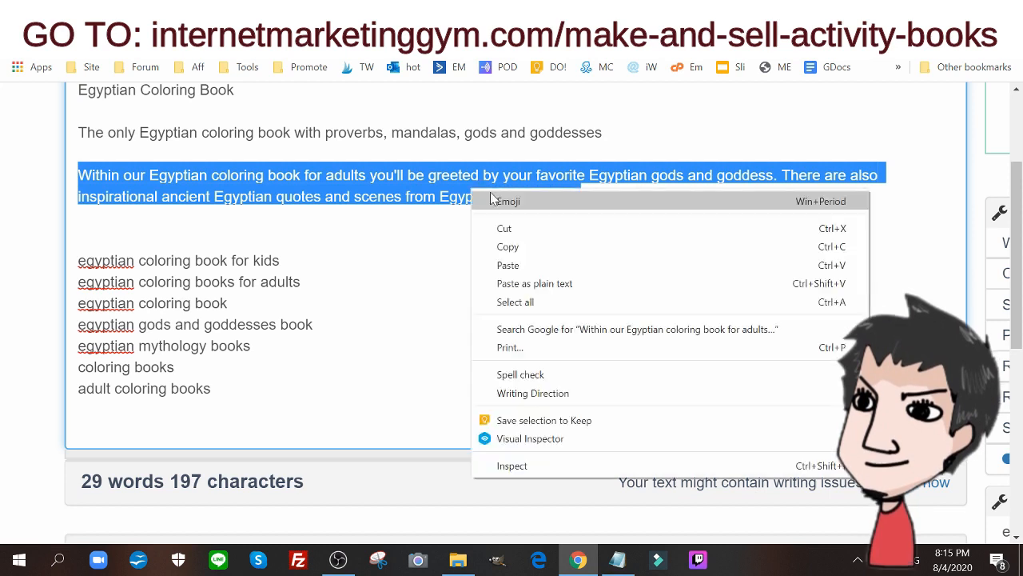
{"action": "left_click", "coordinate": [523, 245]}
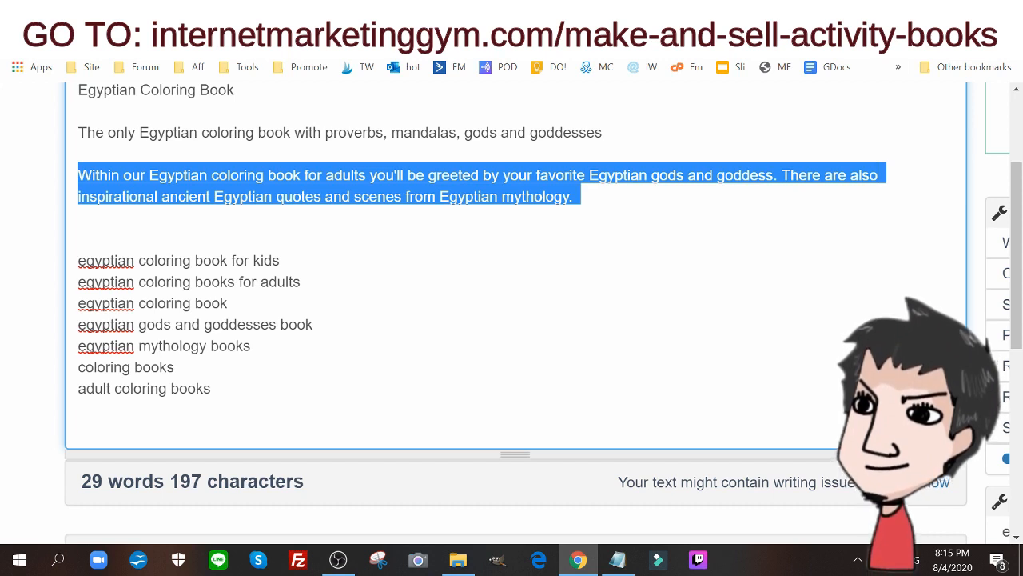
{"action": "right_click", "coordinate": [488, 190]}
{"action": "left_click", "coordinate": [532, 247]}
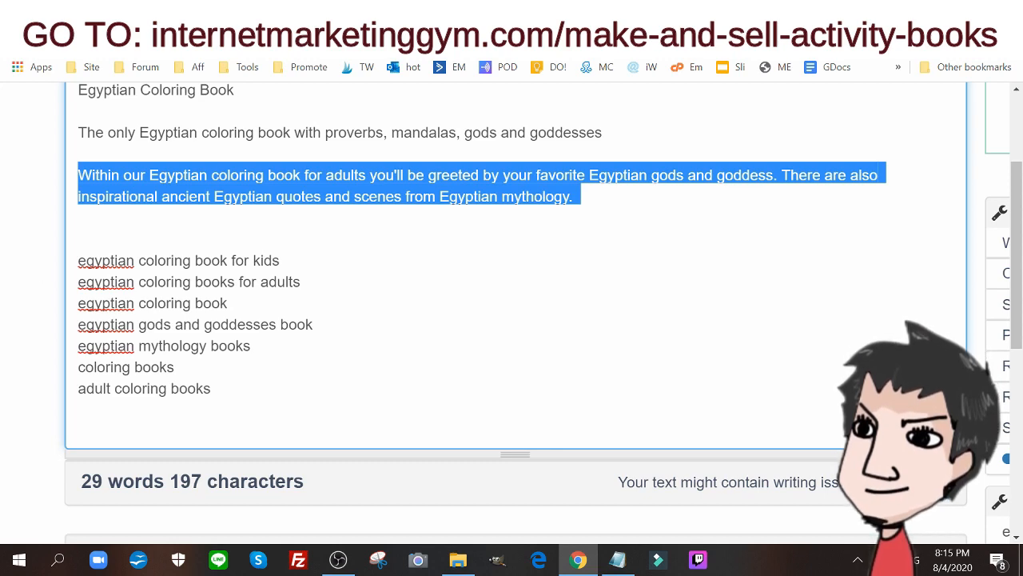
Return to the Kindle Direct Publishing paperback details and paste the copied description paragraph into the Description field
{"action": "key", "text": "ctrl+Tab"}
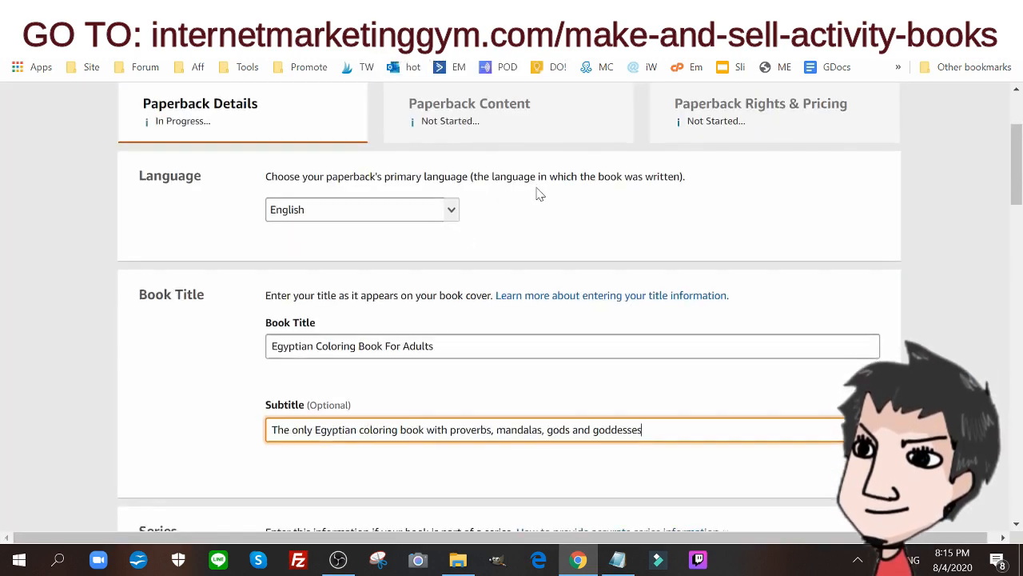
{"action": "scroll", "coordinate": [539, 192], "scroll_direction": "down", "scroll_amount": 3}
{"action": "scroll", "coordinate": [454, 248], "scroll_direction": "down", "scroll_amount": 2}
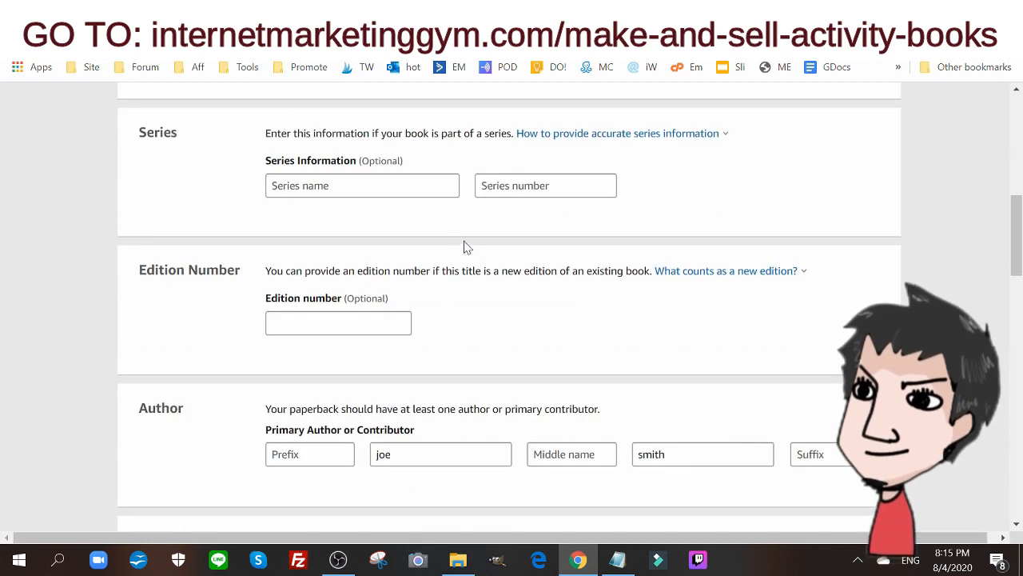
{"action": "left_click_drag", "start_coordinate": [137, 132], "coordinate": [209, 143]}
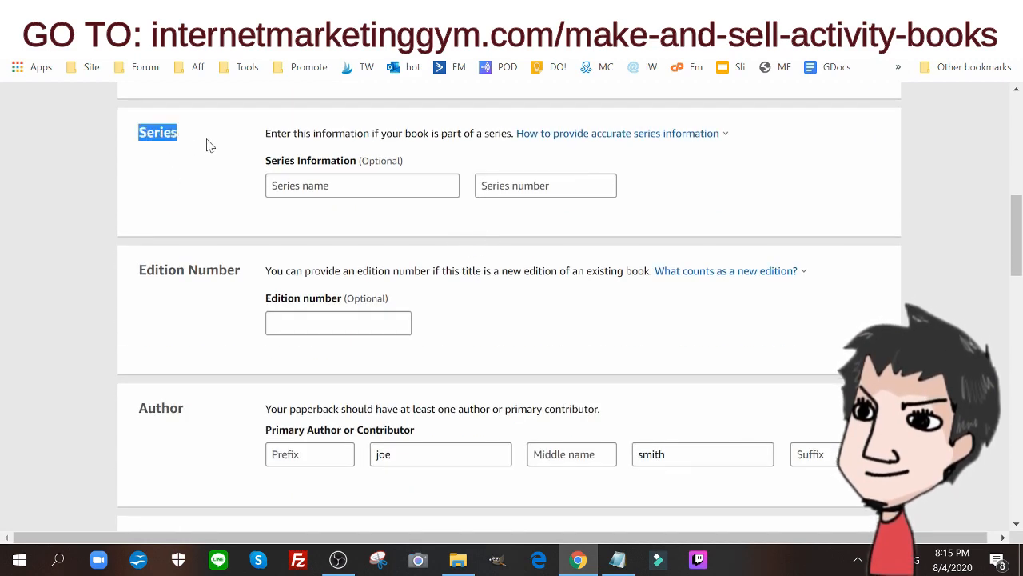
{"action": "scroll", "coordinate": [336, 161], "scroll_direction": "down", "scroll_amount": 1}
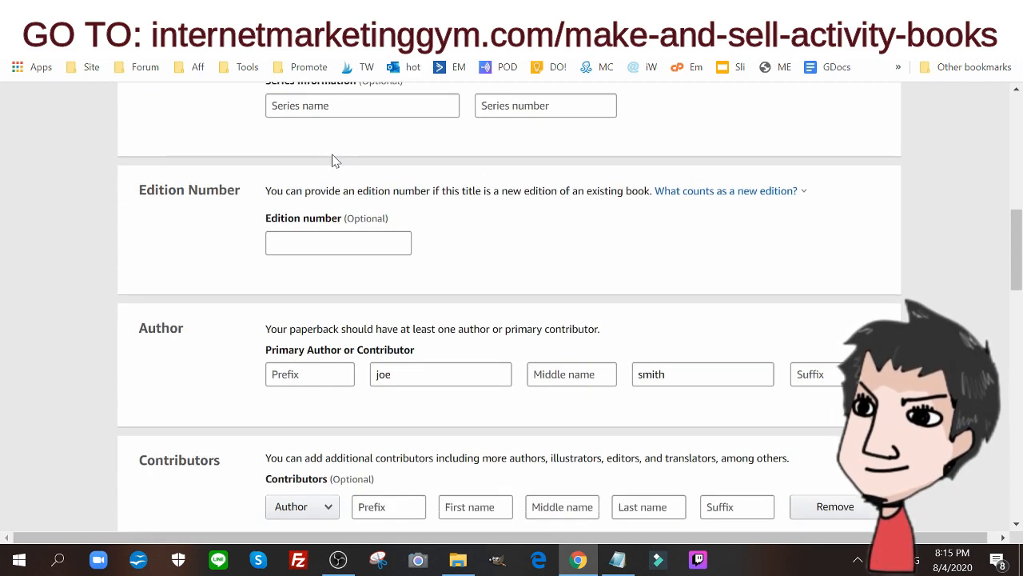
{"action": "scroll", "coordinate": [210, 224], "scroll_direction": "down", "scroll_amount": 1}
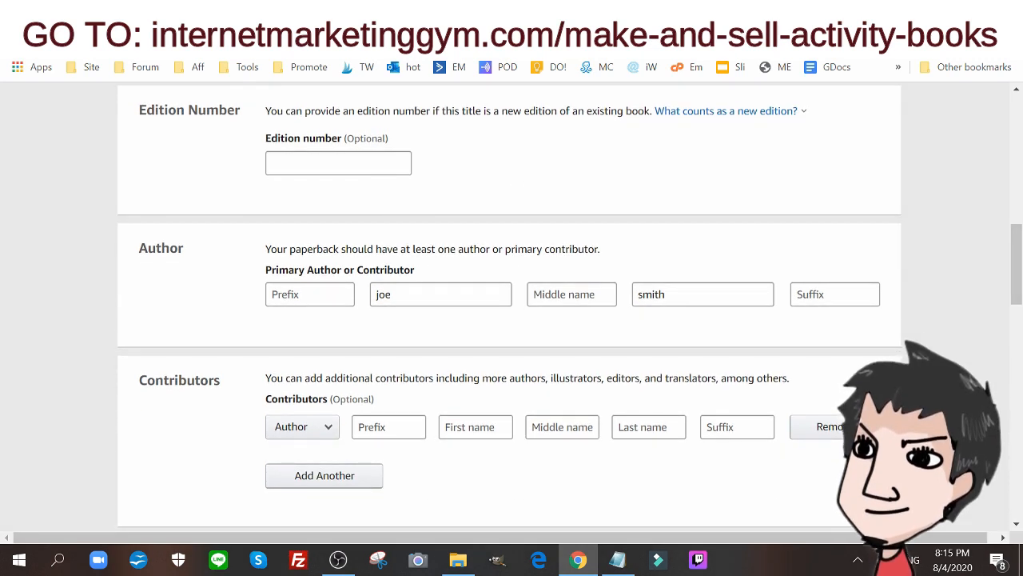
{"action": "left_click", "coordinate": [384, 294]}
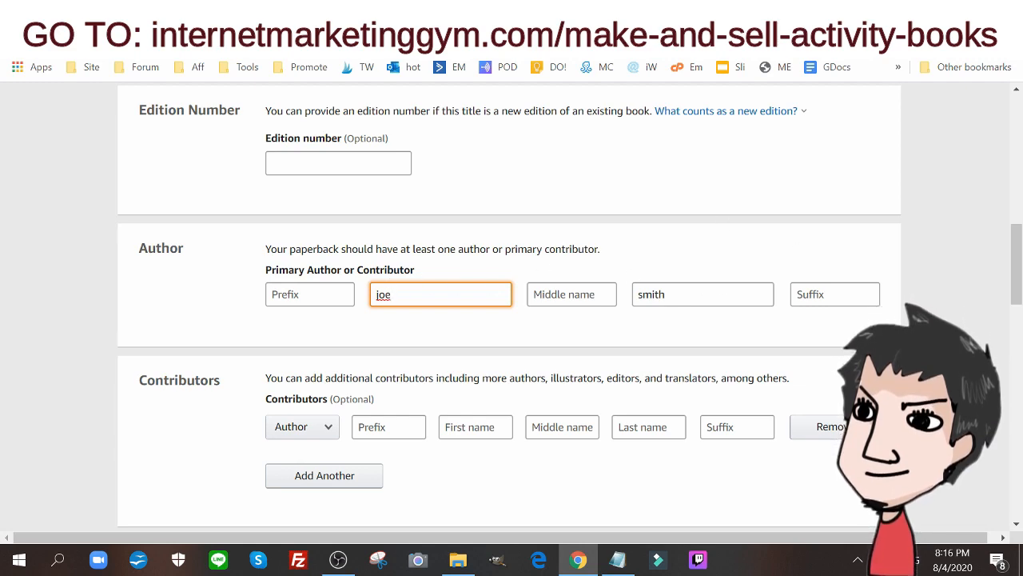
{"action": "scroll", "coordinate": [700, 229], "scroll_direction": "down", "scroll_amount": 2}
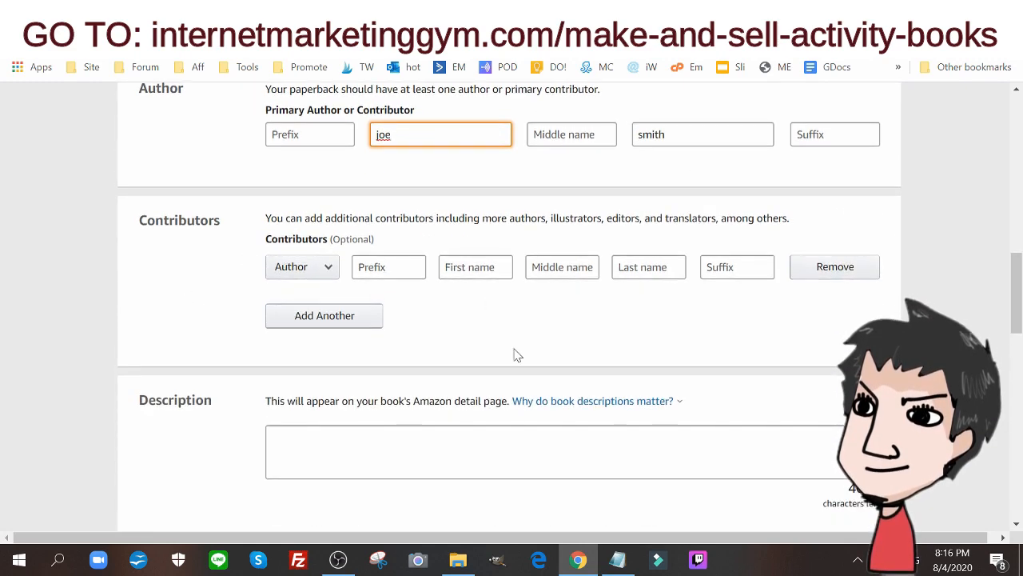
{"action": "scroll", "coordinate": [516, 355], "scroll_direction": "down", "scroll_amount": 3}
{"action": "left_click", "coordinate": [320, 216]}
{"action": "key", "text": "ctrl+v"}
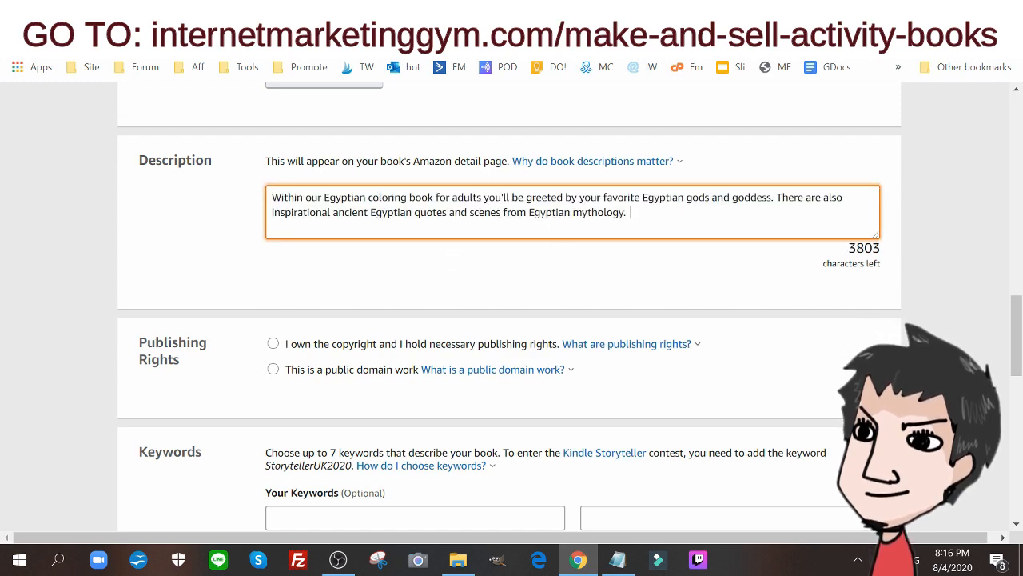
Declare under Publishing Rights that the copyright is owned and the necessary publishing rights are held
{"action": "scroll", "coordinate": [407, 213], "scroll_direction": "down", "scroll_amount": 2}
{"action": "left_click", "coordinate": [354, 181]}
{"action": "scroll", "coordinate": [354, 181], "scroll_direction": "down", "scroll_amount": 2}
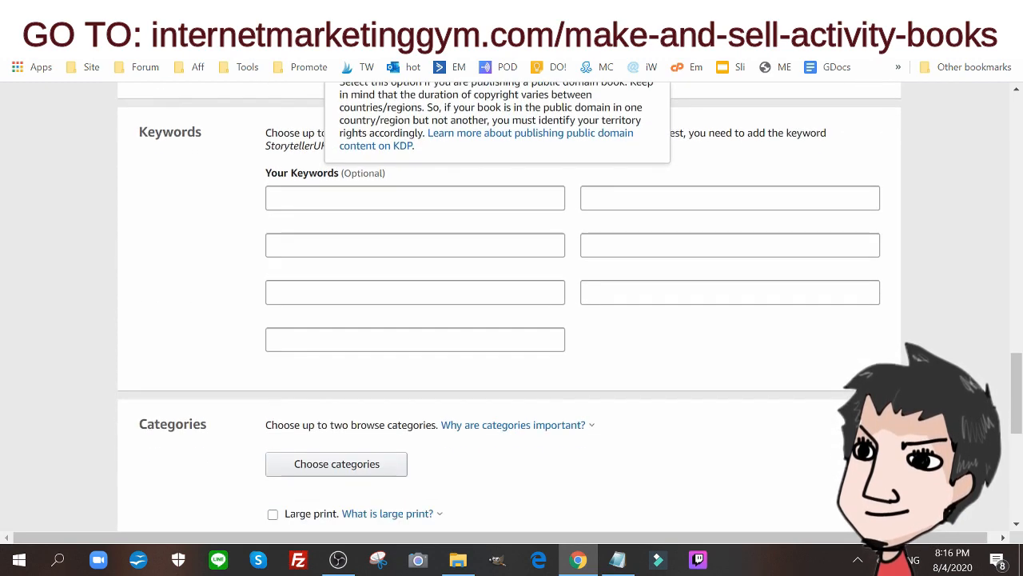
Copy the line "egyptian coloring book for kids" from the Notepad draft into the last keyword field of the paperback details
{"action": "left_click", "coordinate": [617, 560]}
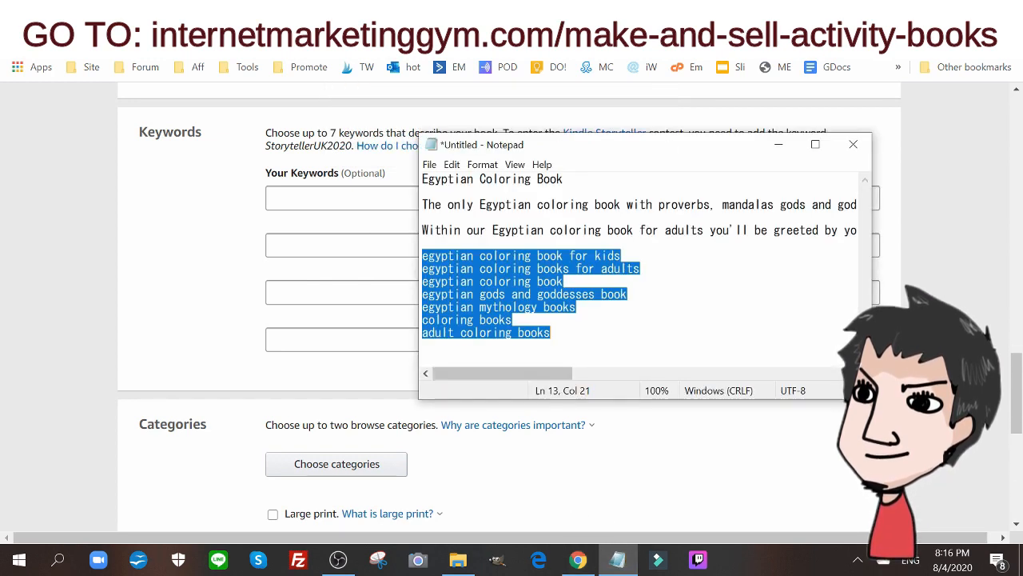
{"action": "left_click", "coordinate": [424, 243]}
{"action": "left_click_drag", "start_coordinate": [621, 256], "coordinate": [422, 256]}
{"action": "right_click", "coordinate": [427, 257]}
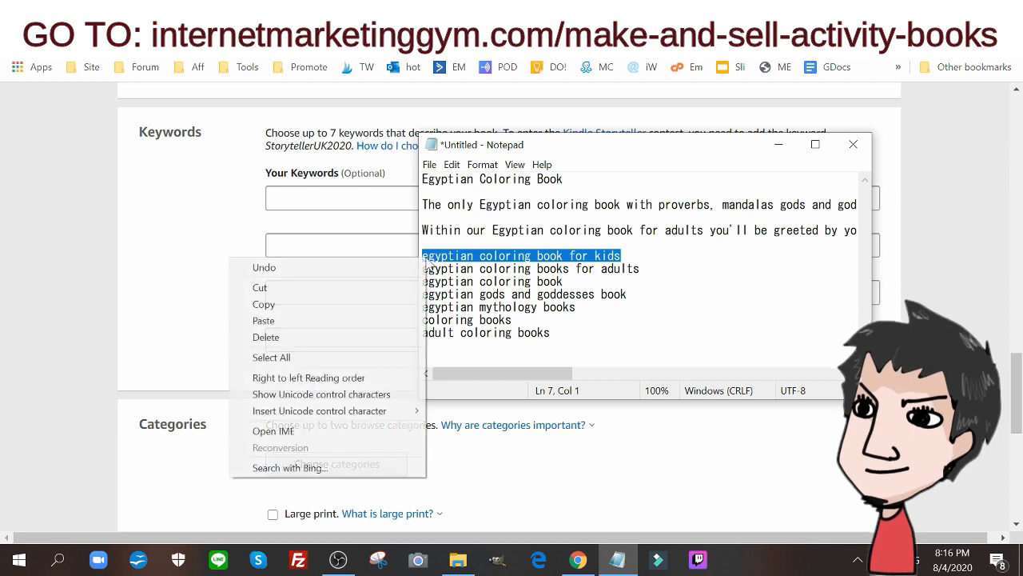
{"action": "left_click", "coordinate": [362, 302]}
{"action": "left_click", "coordinate": [352, 198]}
{"action": "left_click", "coordinate": [352, 339]}
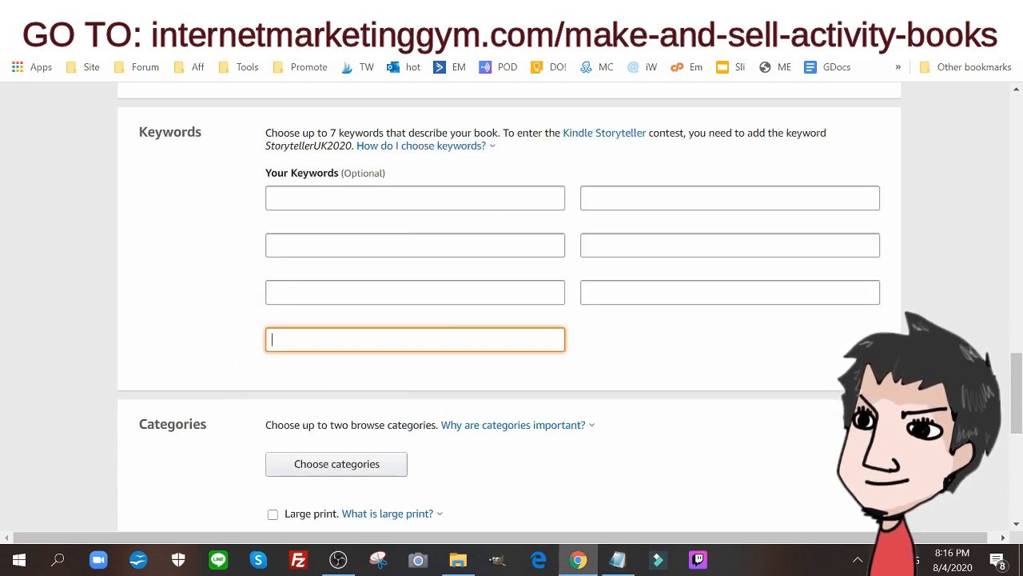
{"action": "key", "text": "ctrl+v"}
Copy "egyptian coloring books for adults" from the Notepad draft into the first keyword field
{"action": "left_click", "coordinate": [619, 560]}
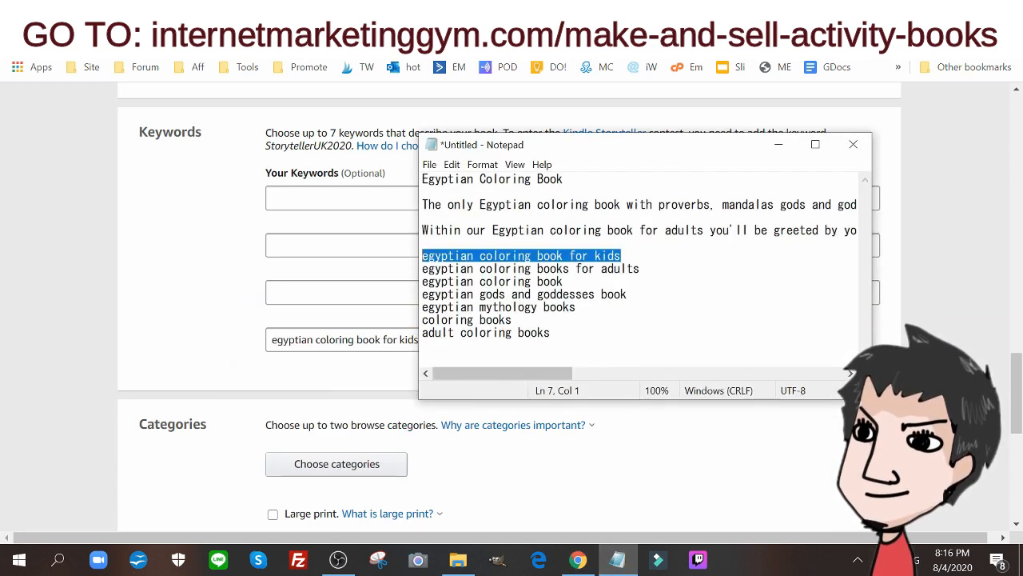
{"action": "left_click_drag", "start_coordinate": [641, 268], "coordinate": [422, 269]}
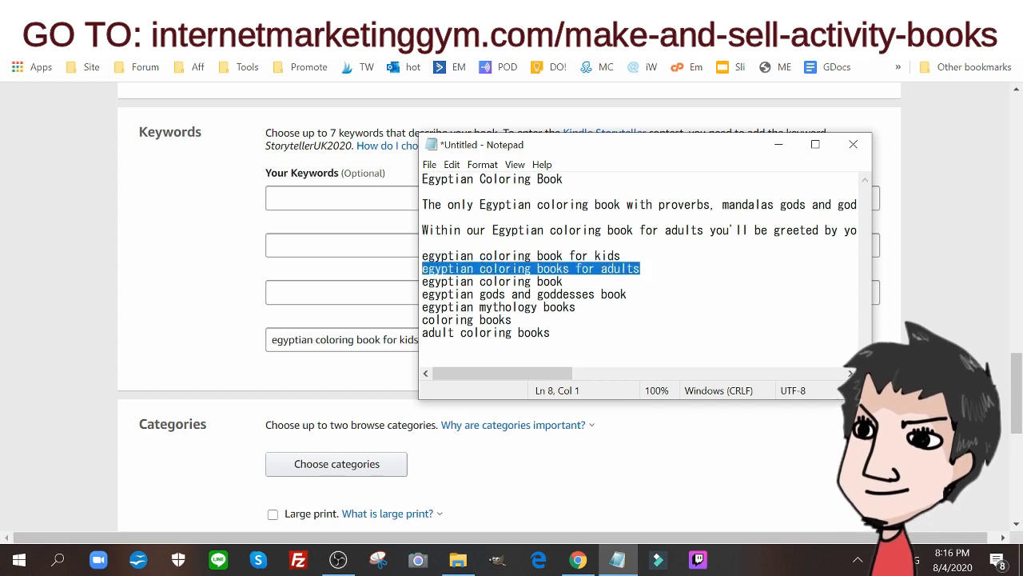
{"action": "right_click", "coordinate": [427, 270]}
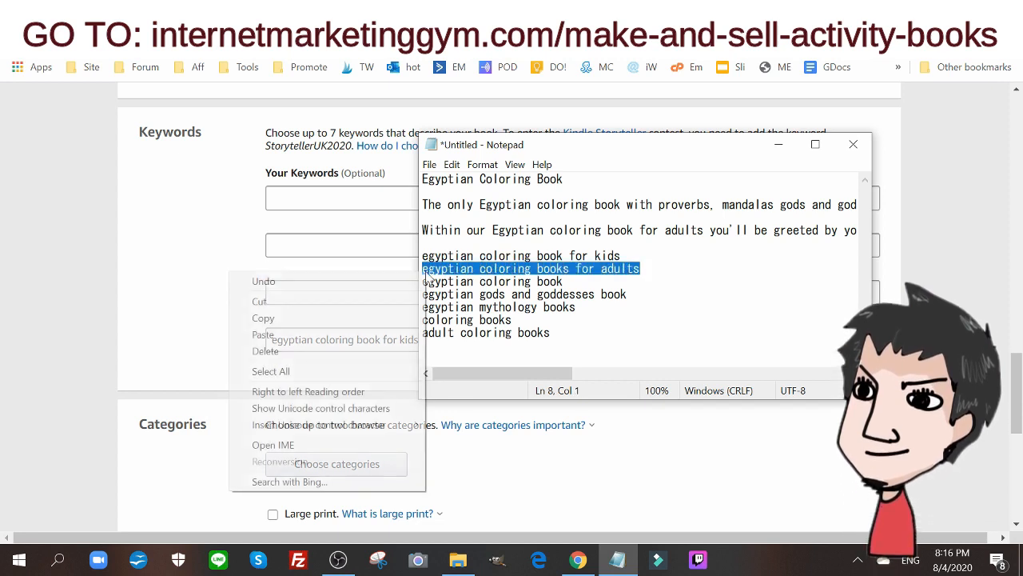
{"action": "left_click", "coordinate": [345, 315]}
{"action": "left_click", "coordinate": [352, 198]}
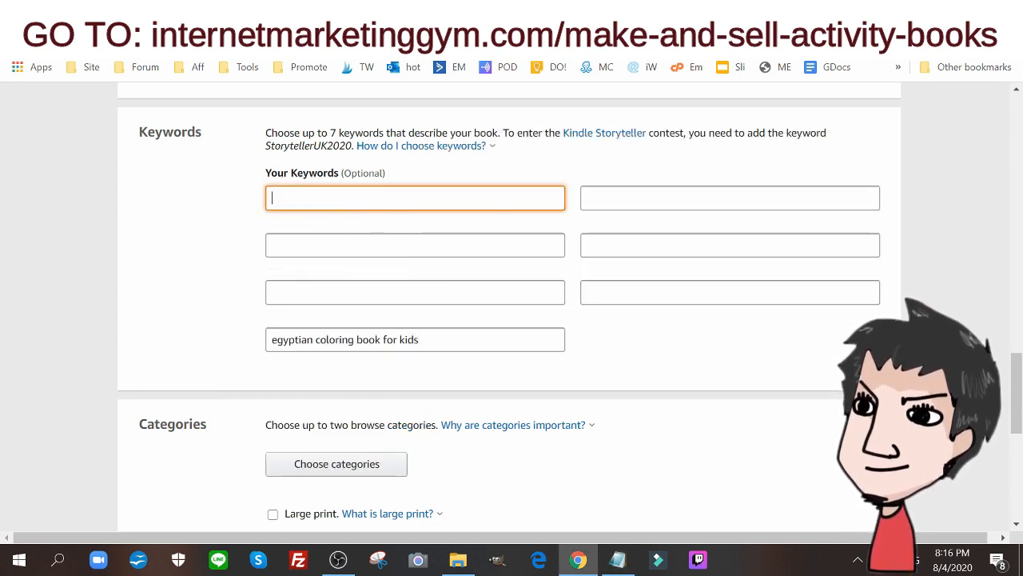
{"action": "key", "text": "ctrl+v"}
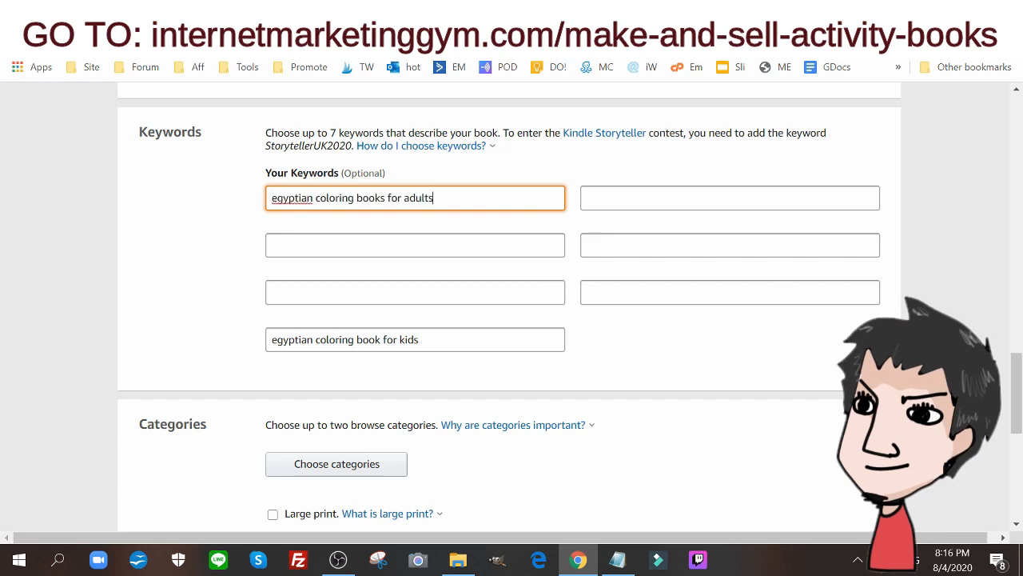
Copy "egyptian coloring book" from the Notepad draft into the keyword field below "egyptian coloring books for adults"
{"action": "left_click", "coordinate": [615, 562]}
{"action": "left_click_drag", "start_coordinate": [564, 281], "coordinate": [421, 283]}
{"action": "right_click", "coordinate": [422, 285]}
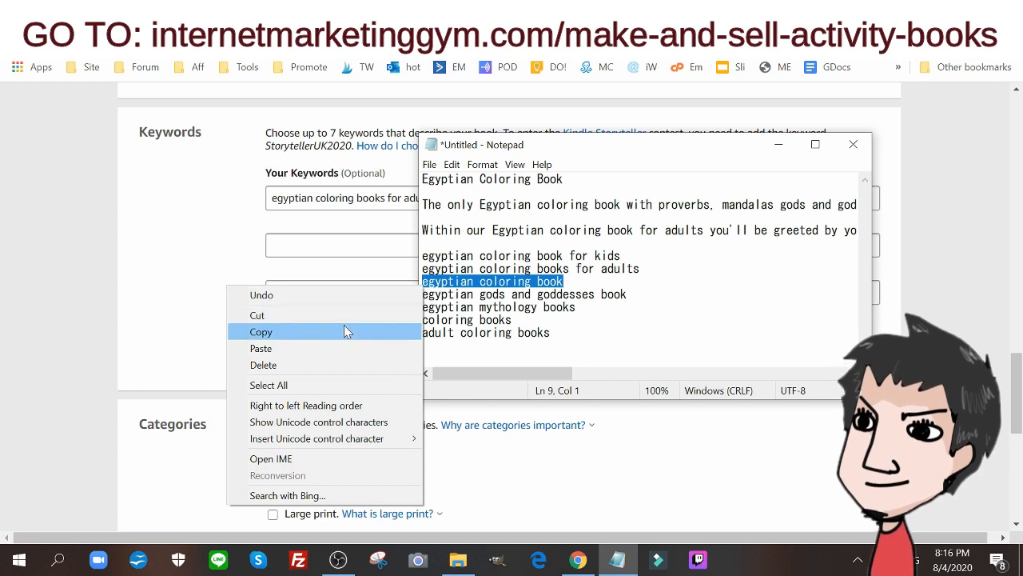
{"action": "left_click", "coordinate": [344, 329]}
{"action": "left_click", "coordinate": [373, 245]}
{"action": "key", "text": "ctrl+v"}
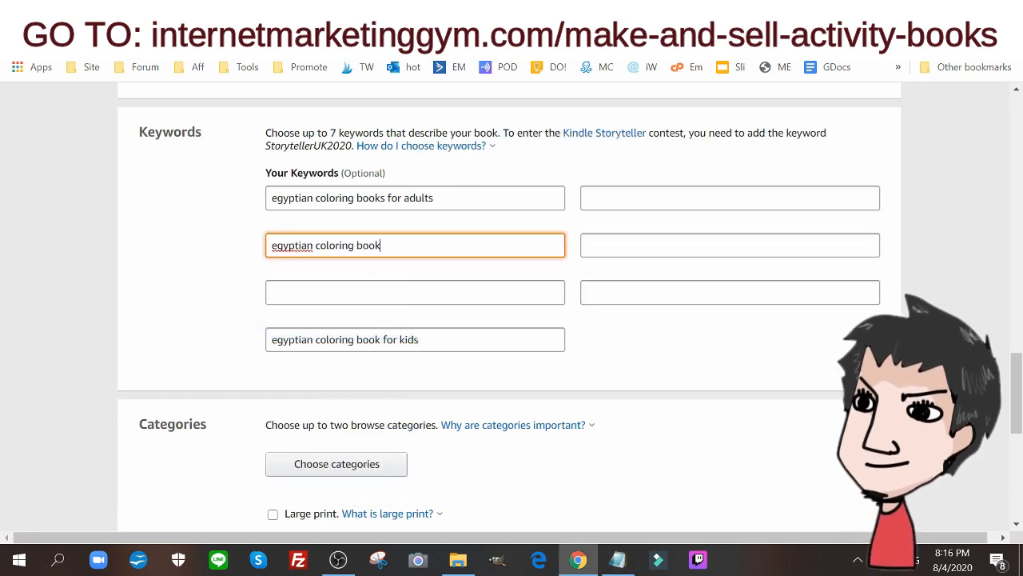
Copy "egyptian gods and goddesses book" from the Notepad draft into the keyword field below "egyptian coloring book"
{"action": "left_click", "coordinate": [609, 559]}
{"action": "left_click_drag", "start_coordinate": [629, 294], "coordinate": [422, 294]}
{"action": "right_click", "coordinate": [436, 296]}
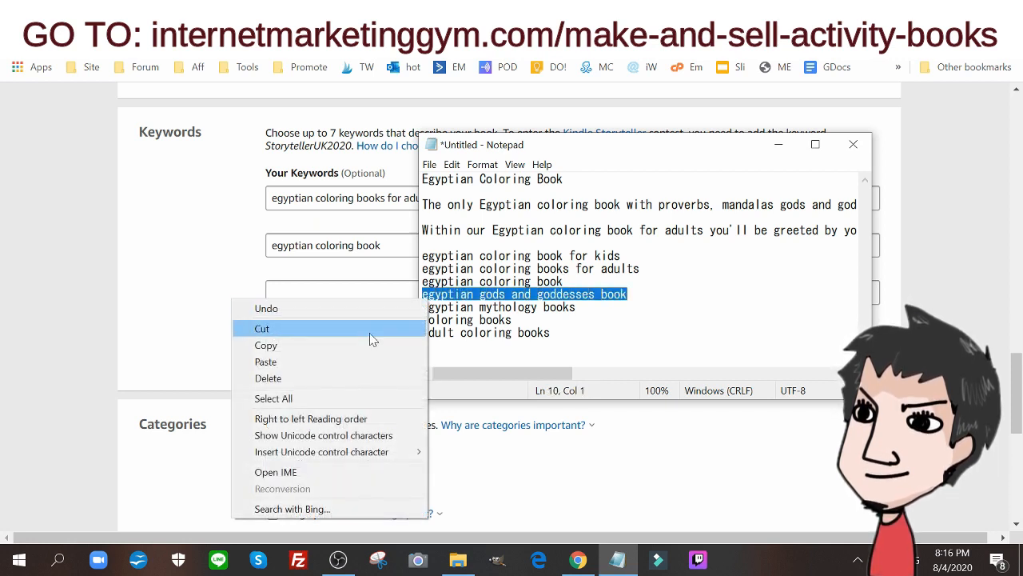
{"action": "left_click", "coordinate": [369, 345]}
{"action": "left_click", "coordinate": [370, 292]}
{"action": "key", "text": "ctrl+v"}
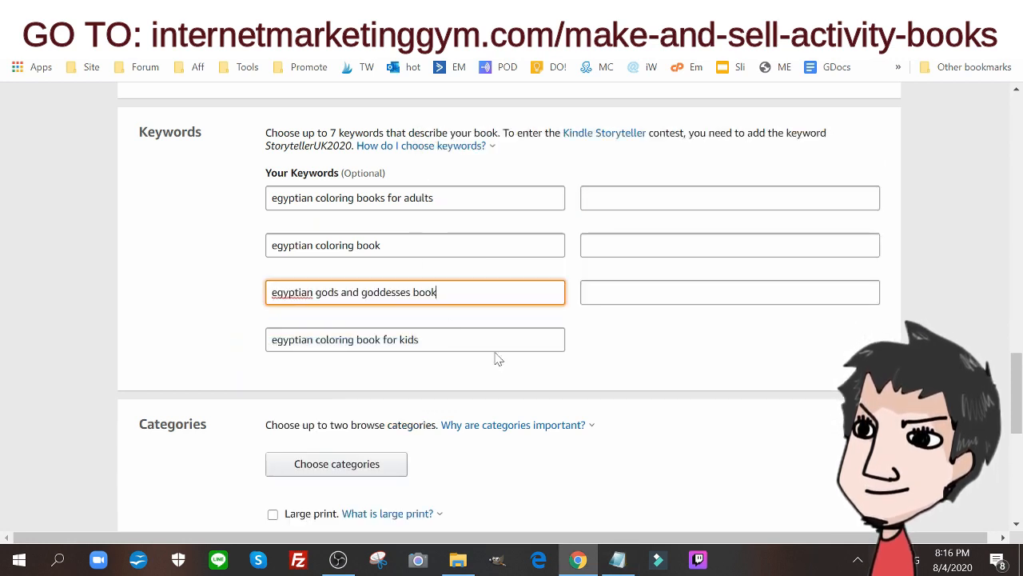
Move the Notepad draft aside and copy "egyptian mythology books" into the keyword field beside "egyptian coloring books for adults"
{"action": "left_click", "coordinate": [616, 560]}
{"action": "left_click_drag", "start_coordinate": [615, 156], "coordinate": [306, 170]}
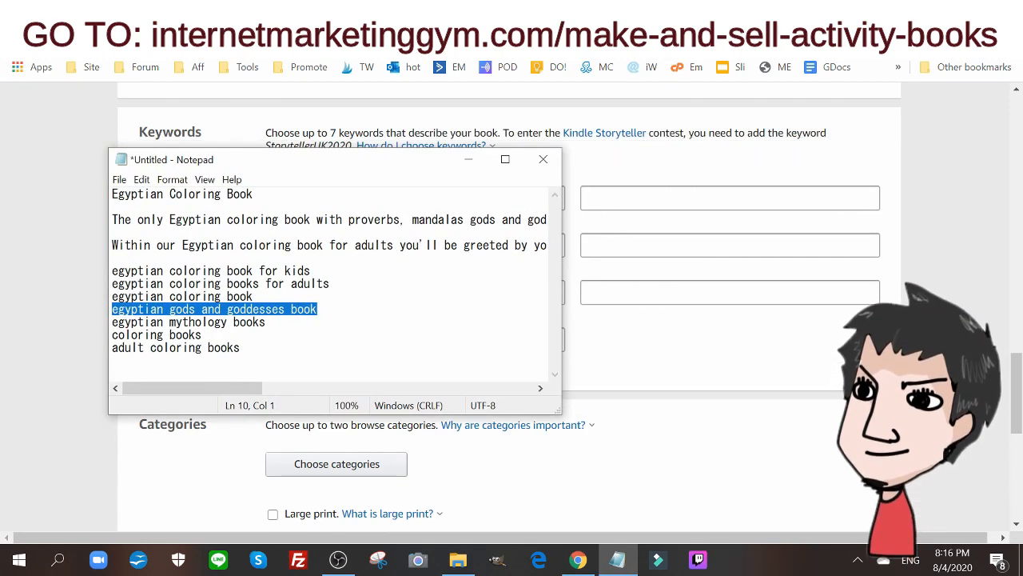
{"action": "left_click_drag", "start_coordinate": [267, 322], "coordinate": [113, 321]}
{"action": "right_click", "coordinate": [196, 323]}
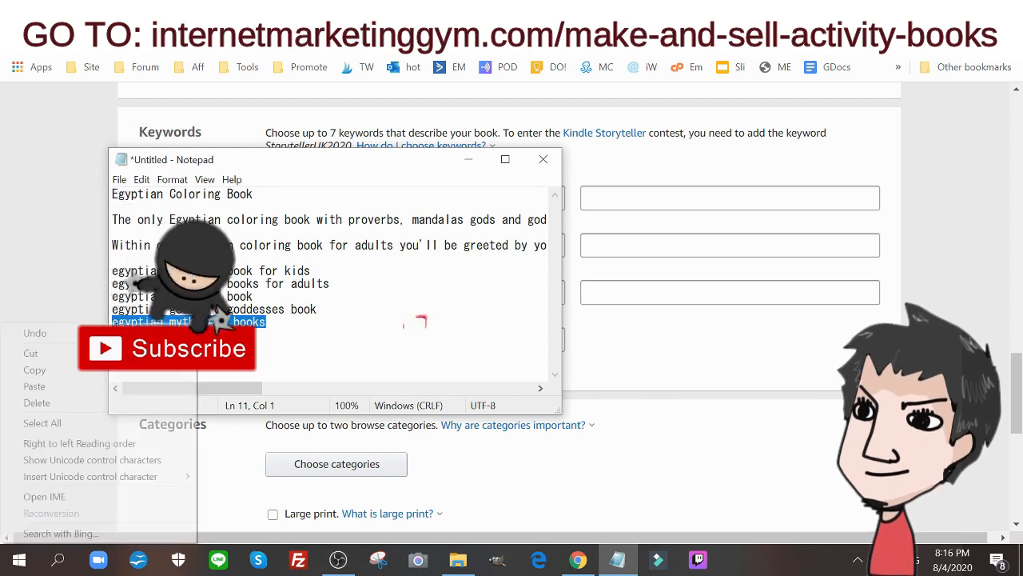
{"action": "left_click", "coordinate": [35, 370]}
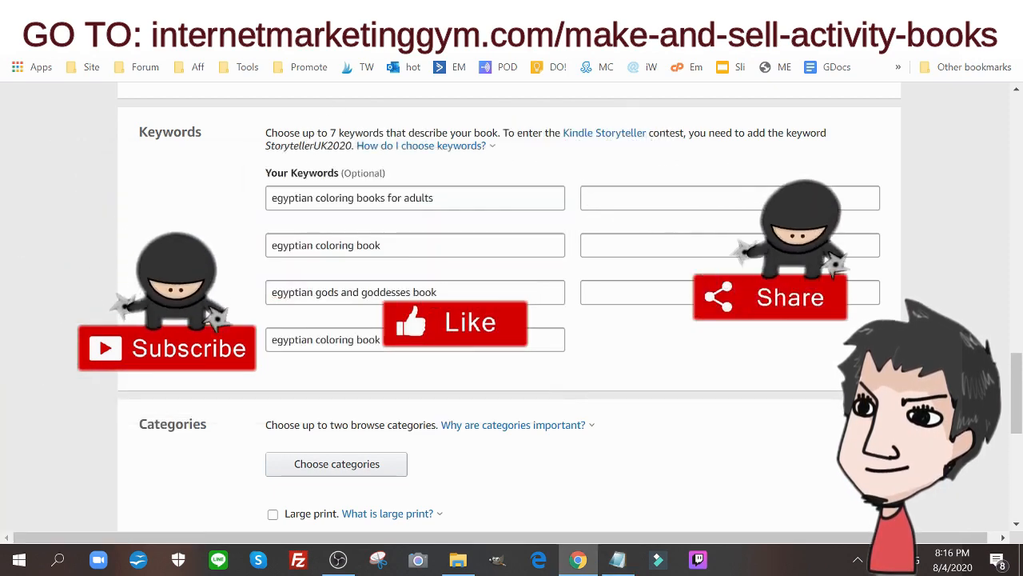
{"action": "left_click", "coordinate": [640, 198]}
{"action": "key", "text": "ctrl+v"}
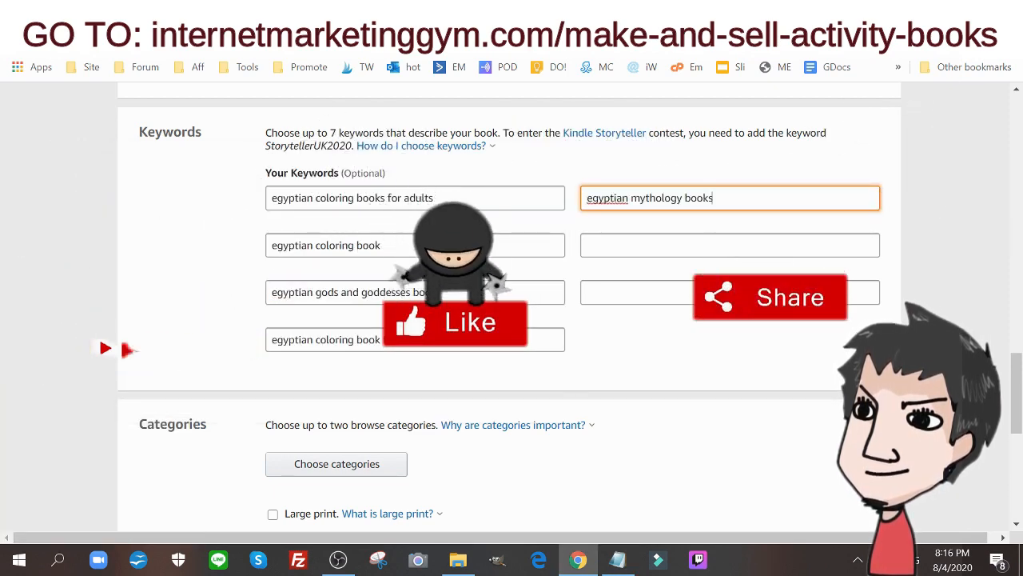
Copy "coloring books" from the Notepad draft into the keyword field below "egyptian mythology books"
{"action": "left_click", "coordinate": [618, 560]}
{"action": "left_click_drag", "start_coordinate": [202, 334], "coordinate": [106, 334]}
{"action": "right_click", "coordinate": [106, 335]}
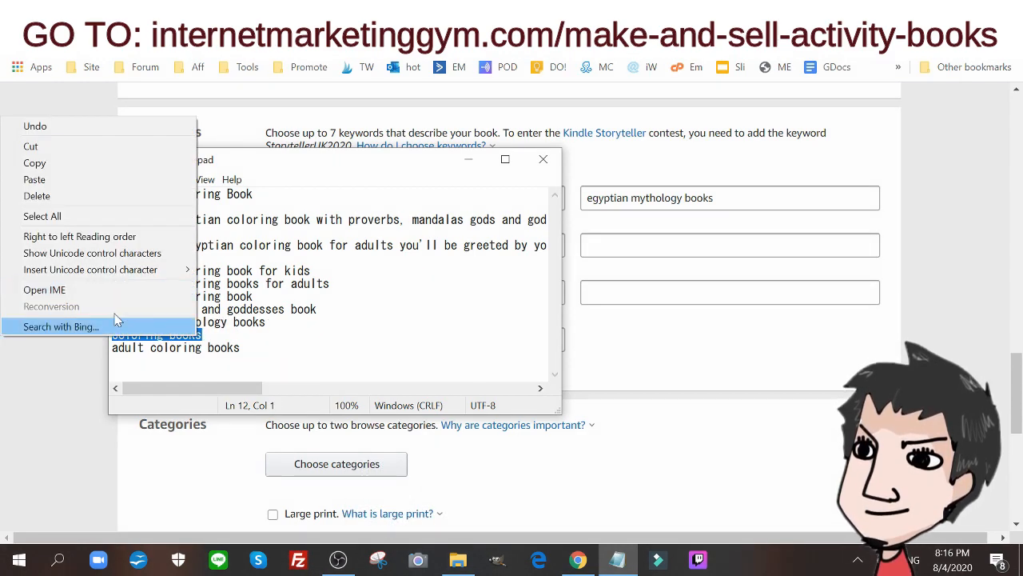
{"action": "left_click", "coordinate": [103, 163]}
{"action": "left_click", "coordinate": [618, 559]}
{"action": "left_click", "coordinate": [719, 245]}
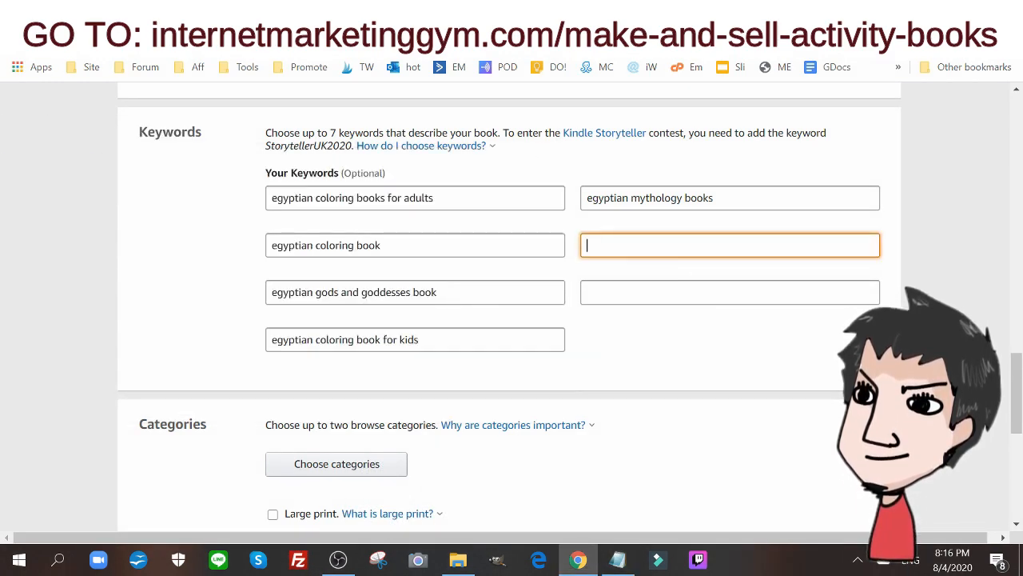
{"action": "key", "text": "ctrl+v"}
Copy "adult coloring books" from the Notepad draft into the remaining empty keyword field
{"action": "left_click", "coordinate": [618, 560]}
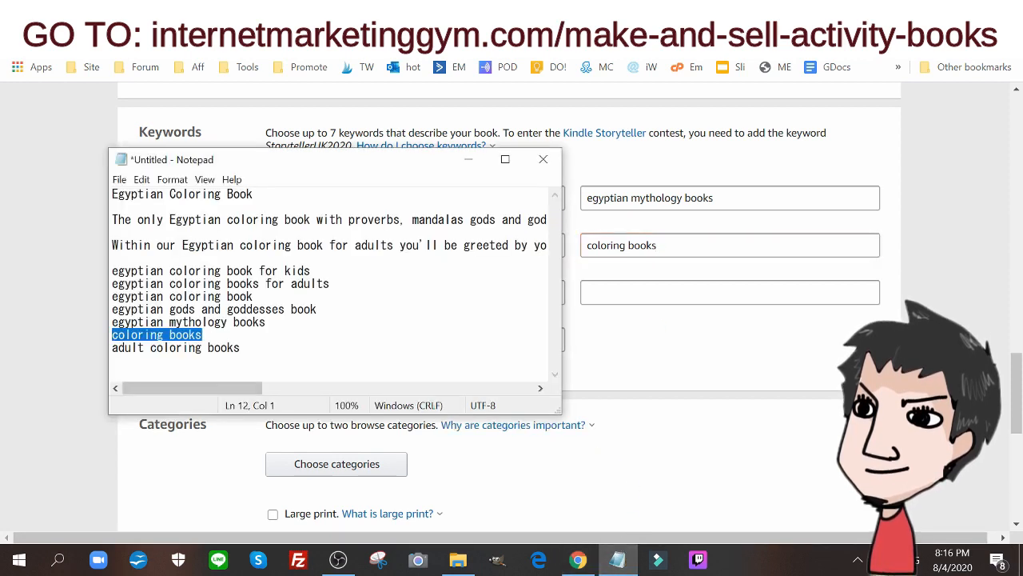
{"action": "left_click_drag", "start_coordinate": [241, 348], "coordinate": [112, 348]}
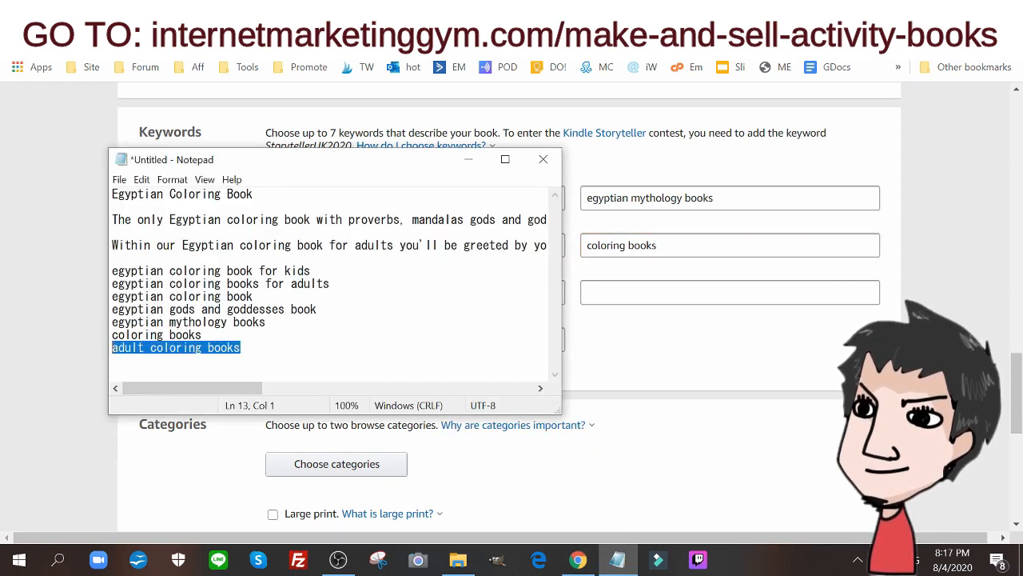
{"action": "right_click", "coordinate": [112, 347]}
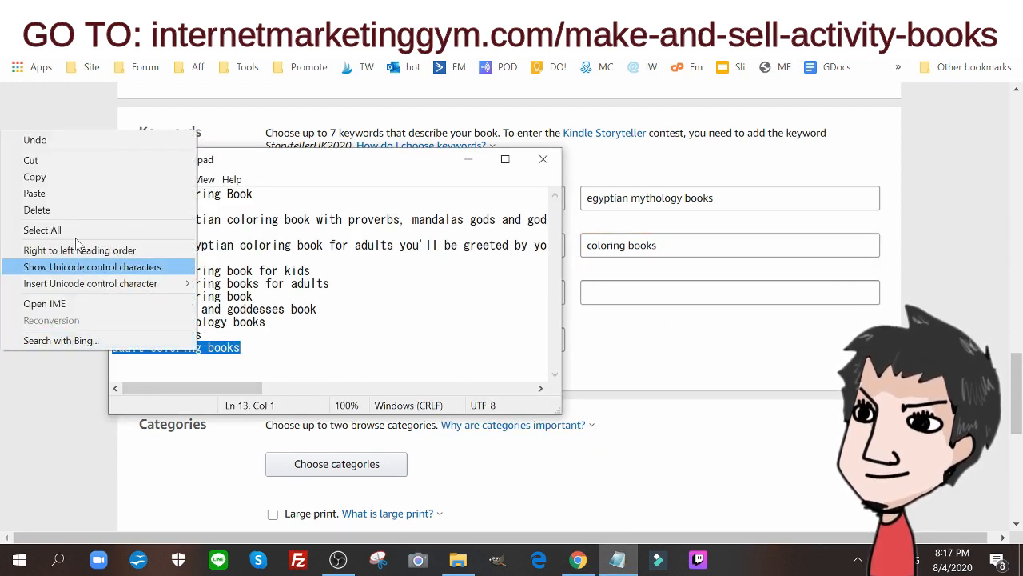
{"action": "left_click", "coordinate": [75, 177]}
{"action": "key", "text": "alt+Tab"}
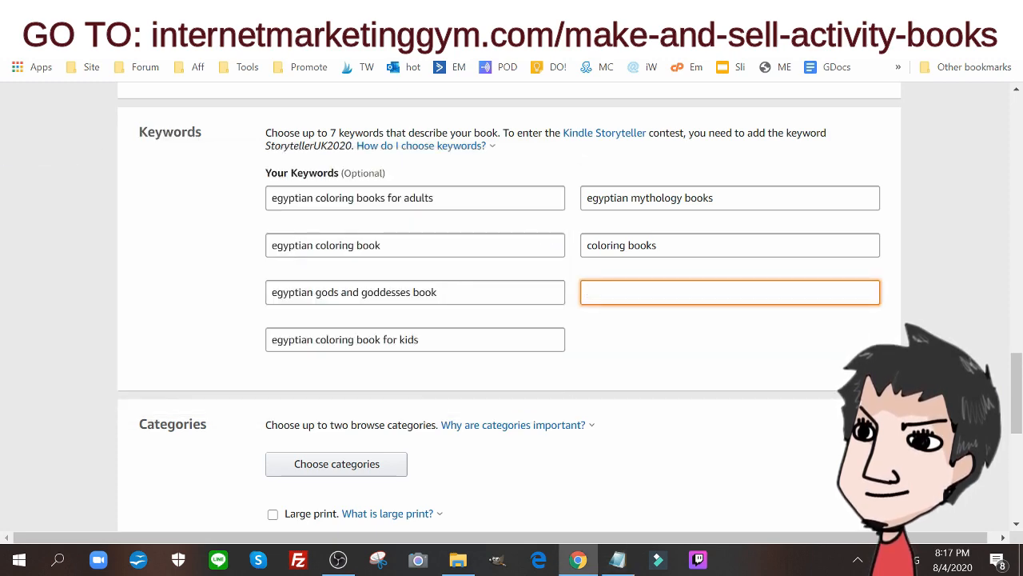
{"action": "key", "text": "ctrl+v"}
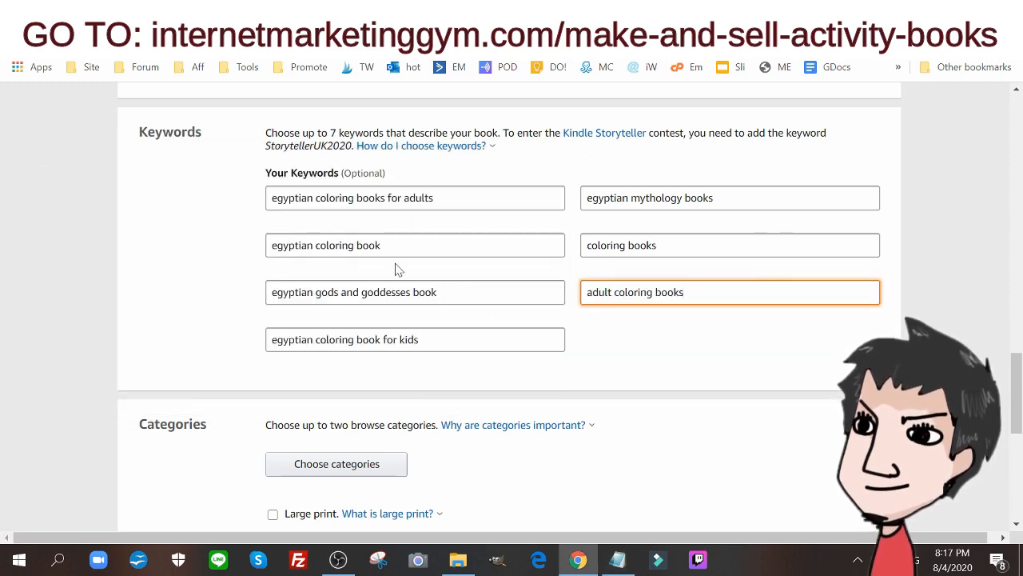
Set the browse categories to Fiction > Fairy Tales, Folk Tales, Legends & Mythology and Nonfiction > Crafts & Hobbies > General, and save them
{"action": "scroll", "coordinate": [395, 269], "scroll_direction": "down", "scroll_amount": 3}
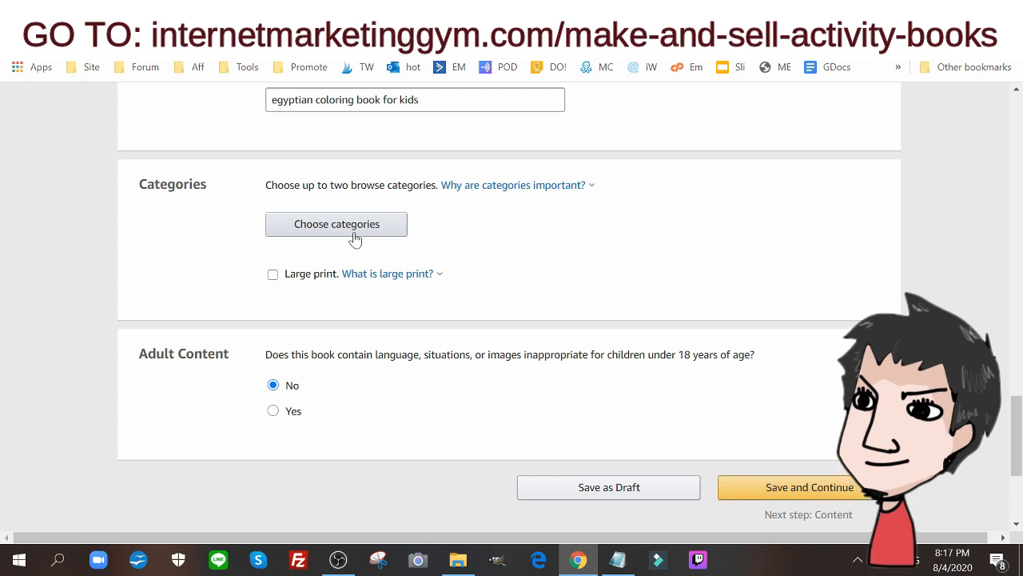
{"action": "left_click", "coordinate": [316, 230]}
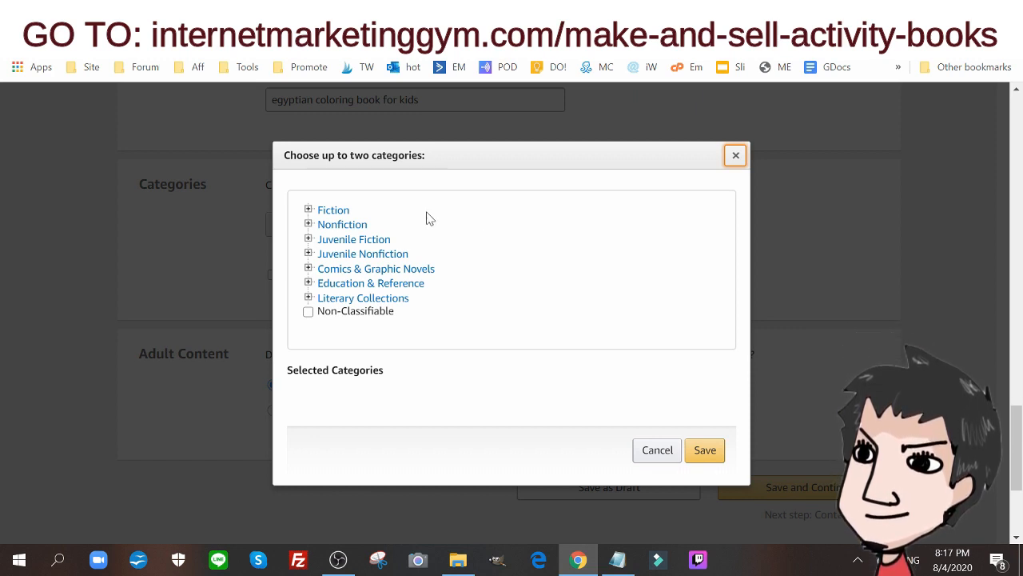
{"action": "left_click", "coordinate": [367, 227]}
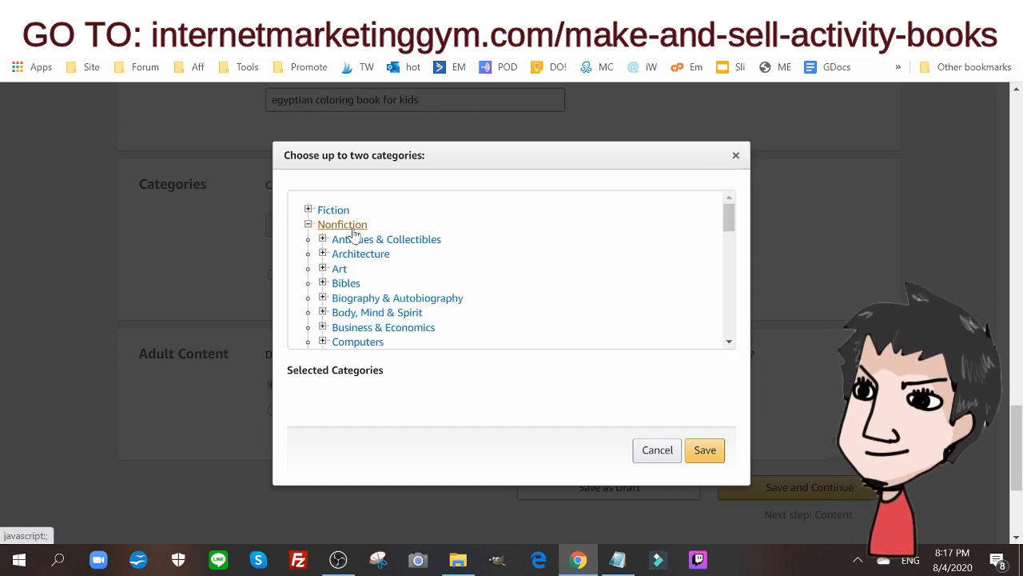
{"action": "scroll", "coordinate": [427, 276], "scroll_direction": "down", "scroll_amount": 3}
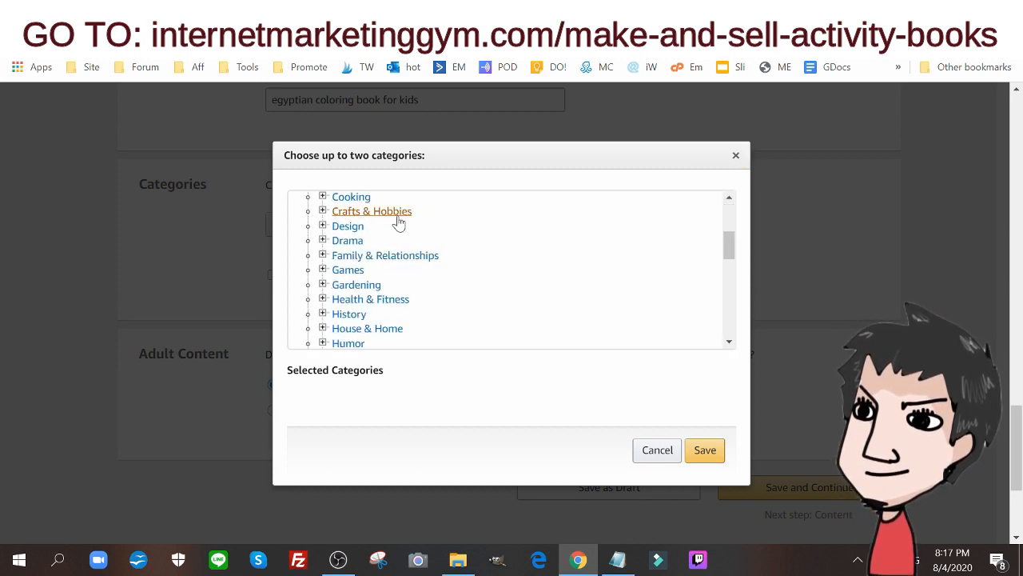
{"action": "left_click", "coordinate": [388, 215]}
{"action": "scroll", "coordinate": [461, 240], "scroll_direction": "down", "scroll_amount": 1}
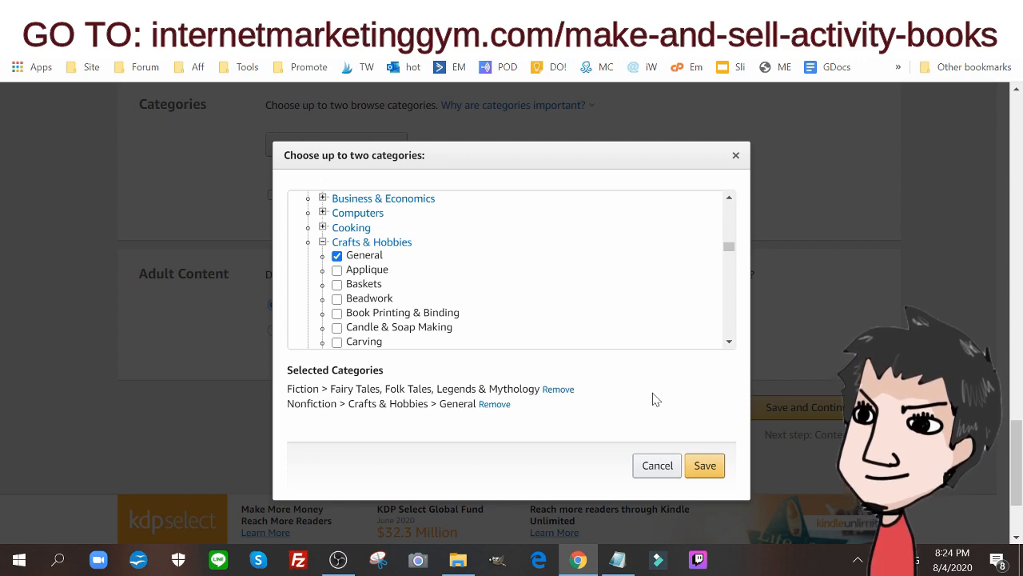
{"action": "left_click", "coordinate": [704, 467]}
Save the paperback details and continue to the Paperback Content page
{"action": "scroll", "coordinate": [704, 291], "scroll_direction": "up", "scroll_amount": 1}
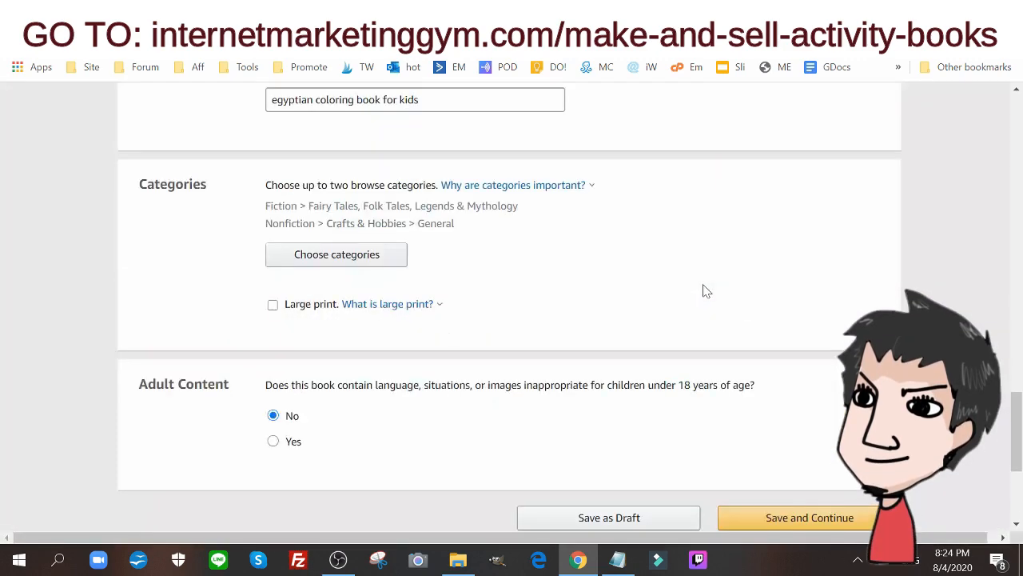
{"action": "scroll", "coordinate": [815, 274], "scroll_direction": "down", "scroll_amount": 2}
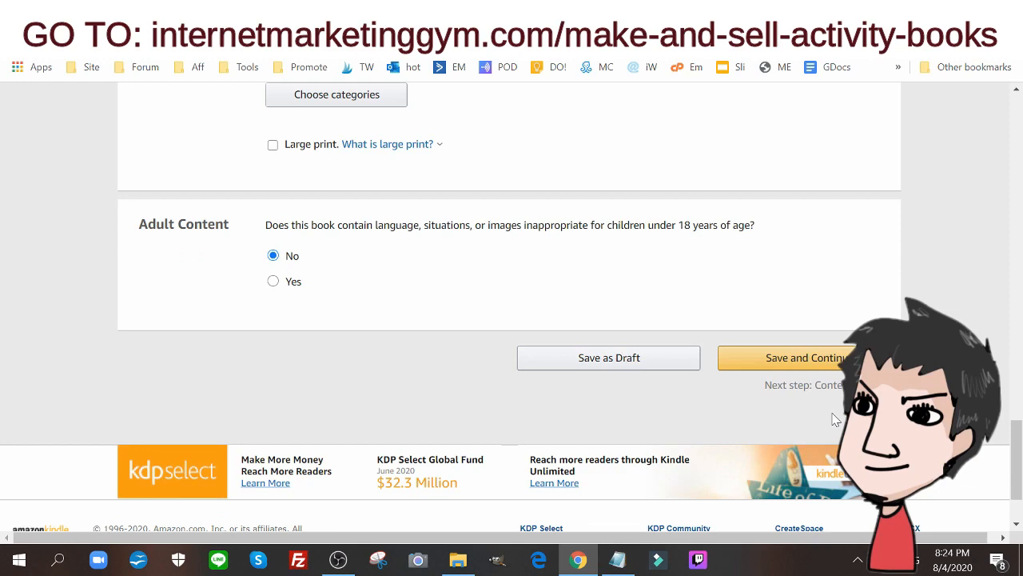
{"action": "left_click", "coordinate": [823, 374]}
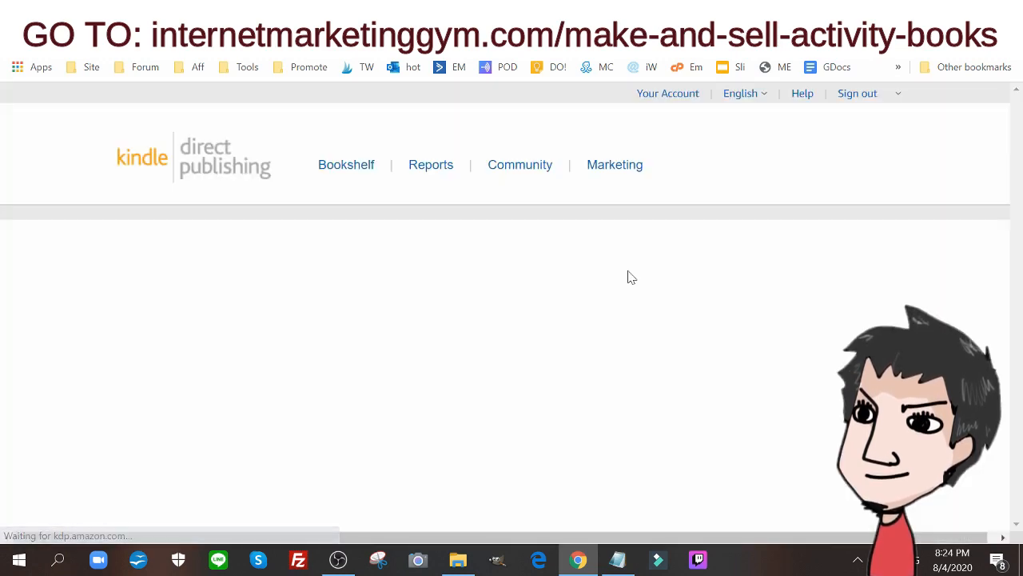
Assign a free KDP ISBN to the paperback and confirm the assignment
{"action": "scroll", "coordinate": [560, 256], "scroll_direction": "down", "scroll_amount": 2}
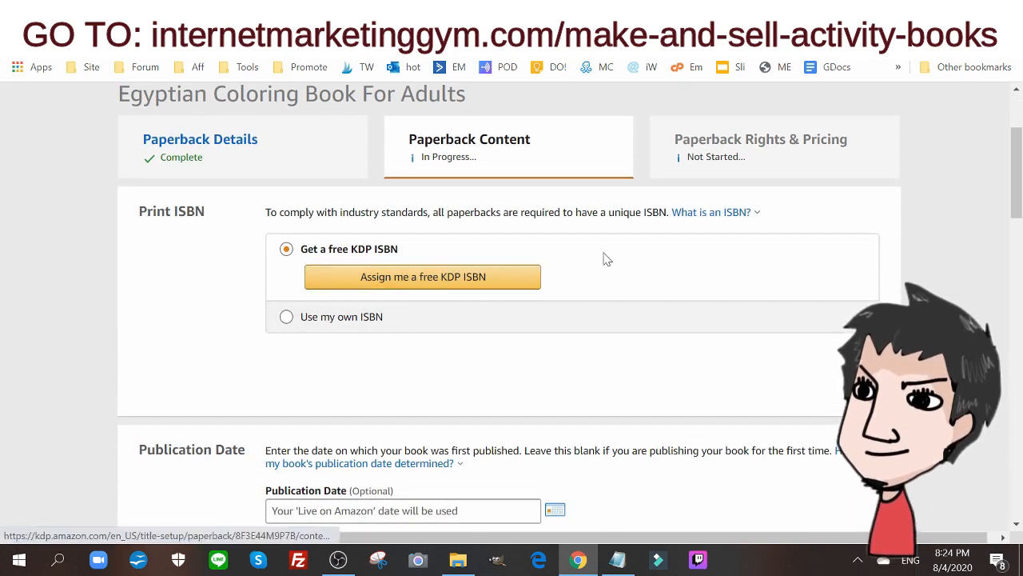
{"action": "left_click", "coordinate": [440, 269]}
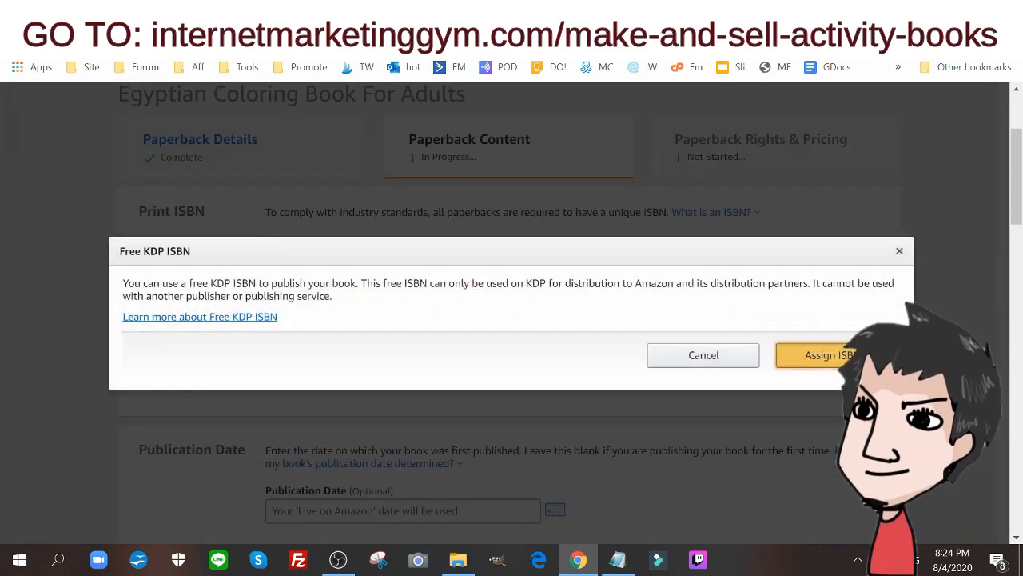
{"action": "left_click", "coordinate": [816, 355]}
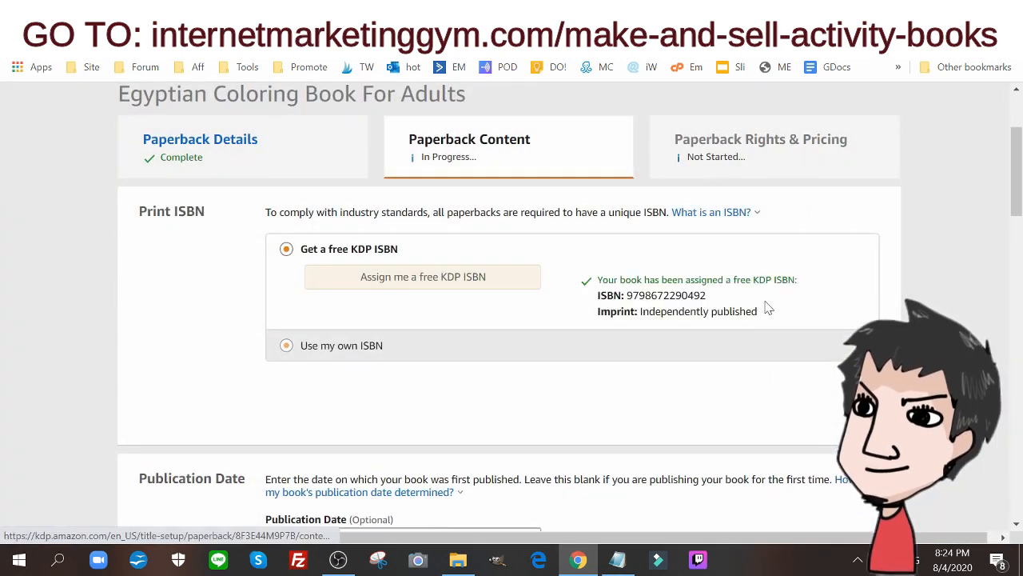
Set the interior and paper type to black & white interior with white paper
{"action": "scroll", "coordinate": [610, 224], "scroll_direction": "down", "scroll_amount": 3}
{"action": "scroll", "coordinate": [637, 236], "scroll_direction": "up", "scroll_amount": 1}
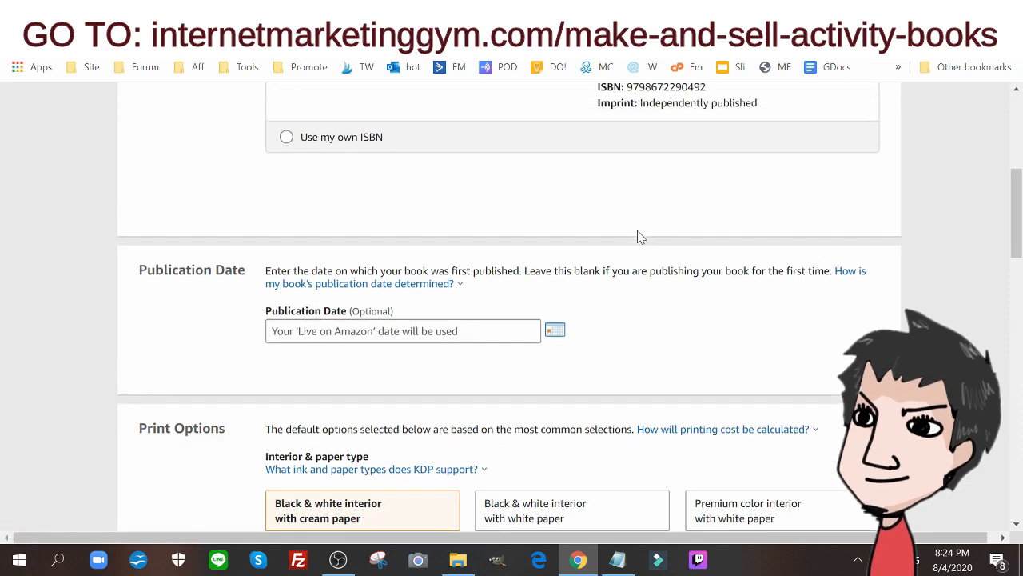
{"action": "scroll", "coordinate": [639, 238], "scroll_direction": "down", "scroll_amount": 2}
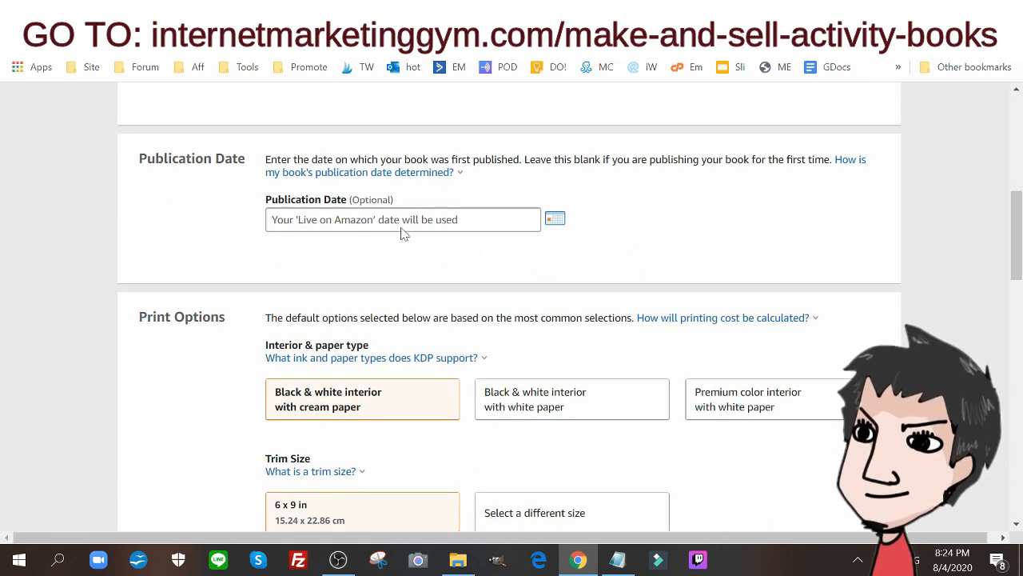
{"action": "scroll", "coordinate": [508, 216], "scroll_direction": "down", "scroll_amount": 1}
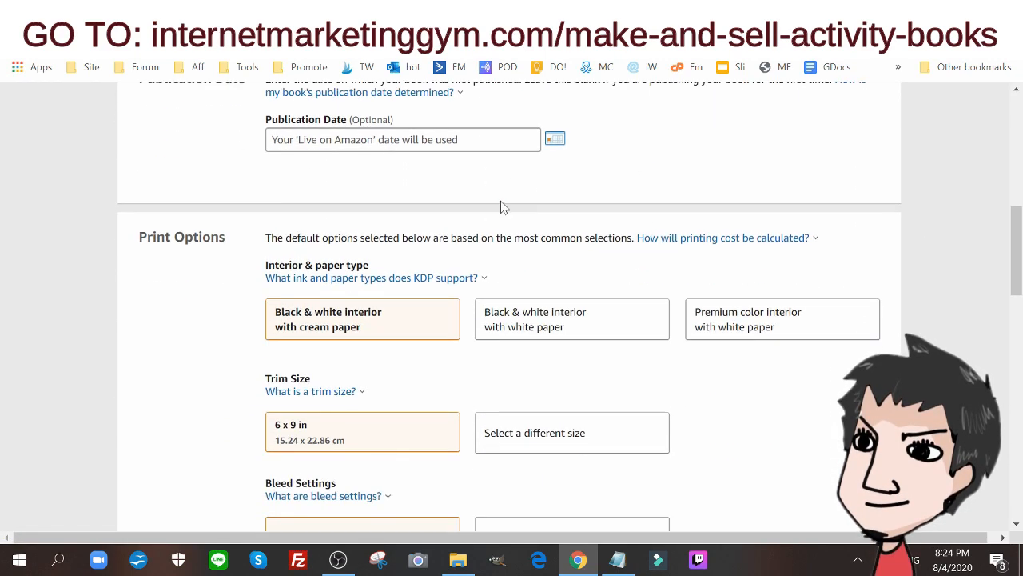
{"action": "left_click", "coordinate": [570, 324]}
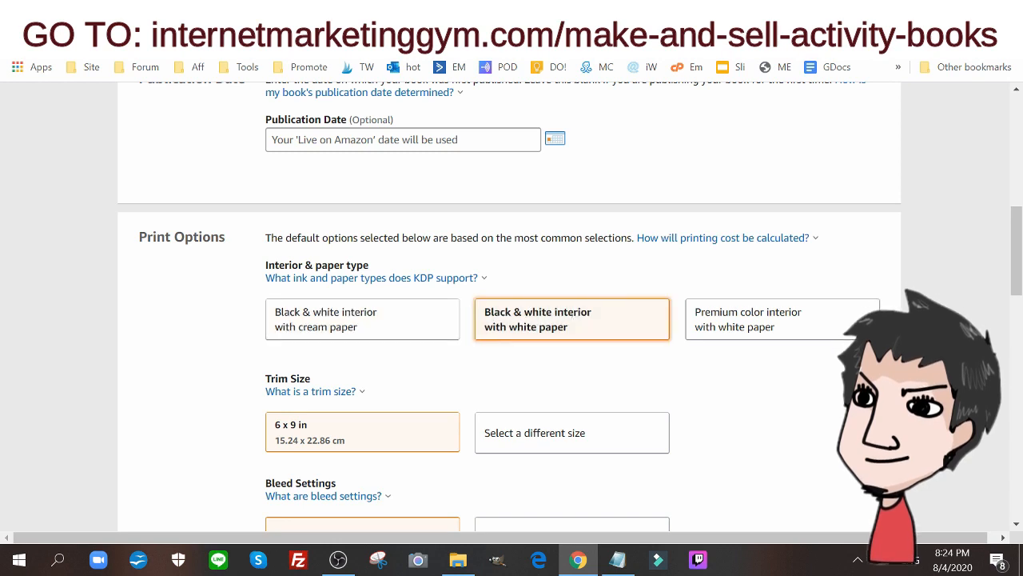
Set the trim size to 8.5 x 11 in, picked from the standard sizes
{"action": "scroll", "coordinate": [569, 324], "scroll_direction": "down", "scroll_amount": 1}
{"action": "scroll", "coordinate": [600, 186], "scroll_direction": "down", "scroll_amount": 1}
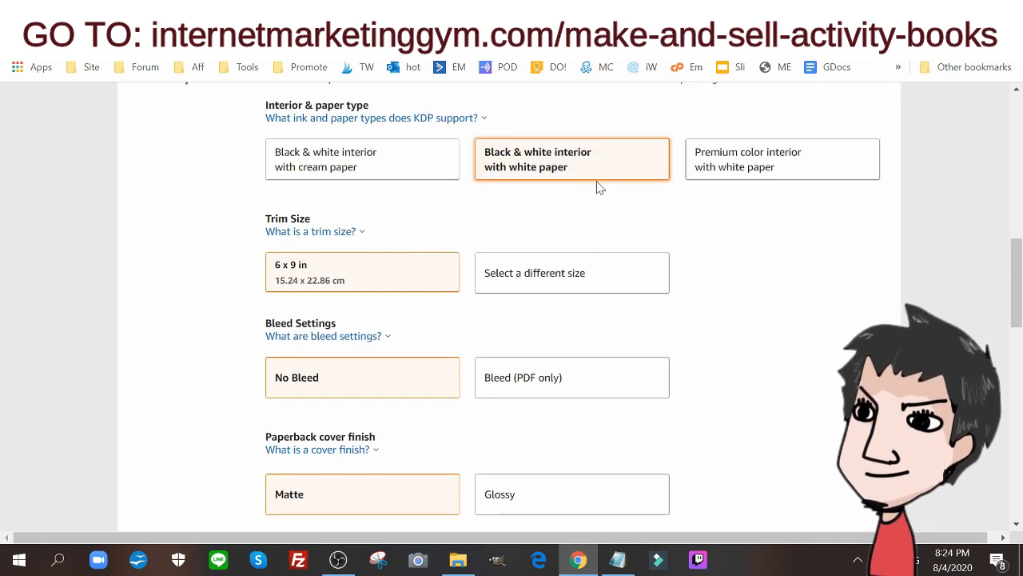
{"action": "left_click", "coordinate": [400, 274]}
{"action": "left_click", "coordinate": [501, 279]}
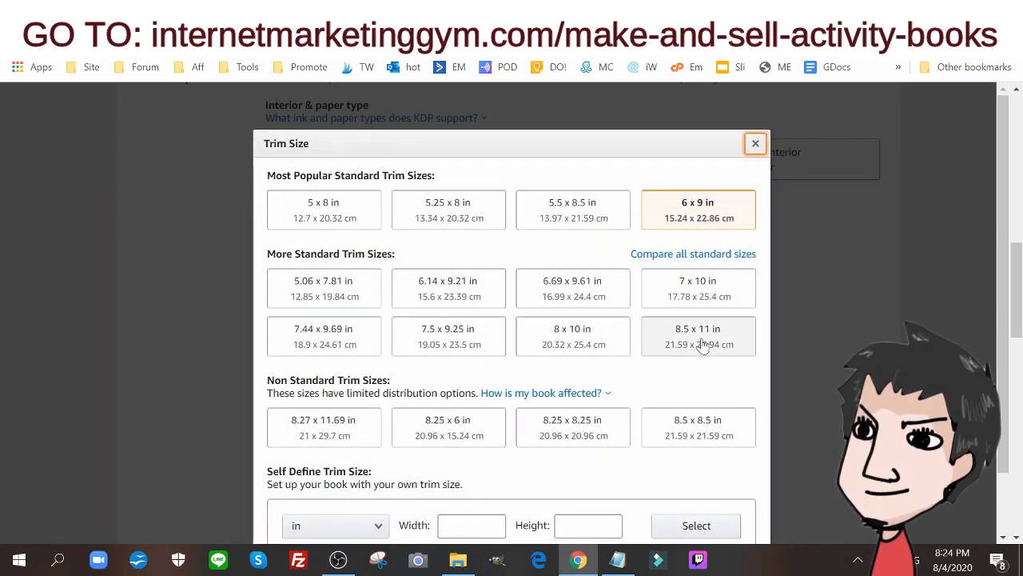
{"action": "left_click", "coordinate": [701, 342]}
Read the explanation of the bleed settings and set the interior to Bleed (PDF only)
{"action": "scroll", "coordinate": [689, 303], "scroll_direction": "down", "scroll_amount": 2}
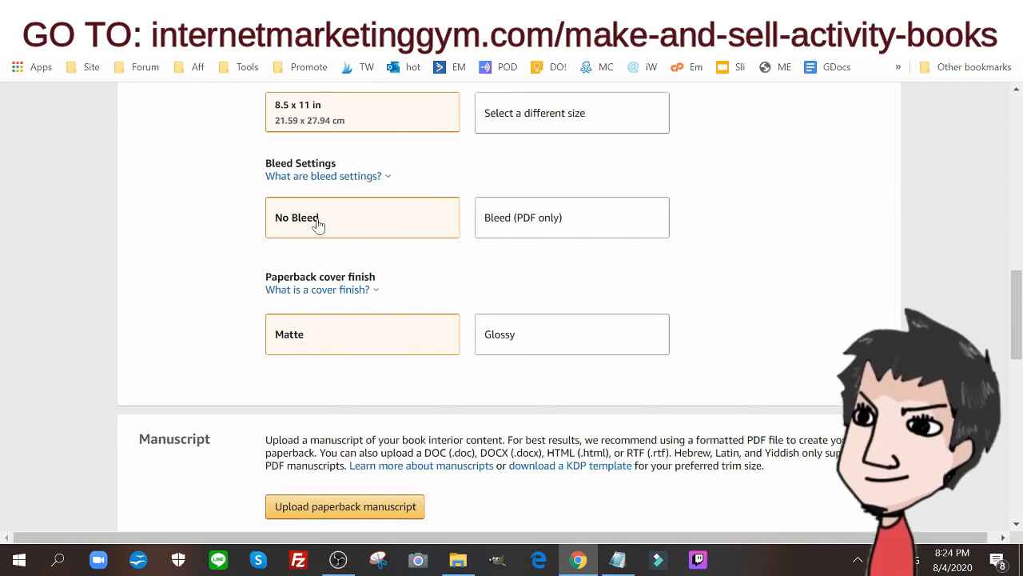
{"action": "left_click", "coordinate": [320, 177]}
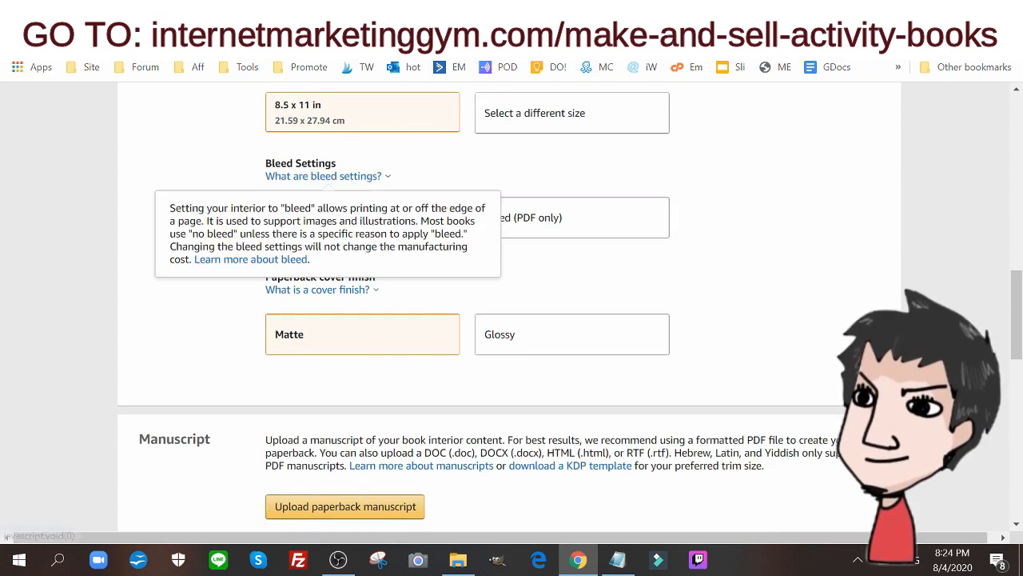
{"action": "left_click", "coordinate": [588, 238]}
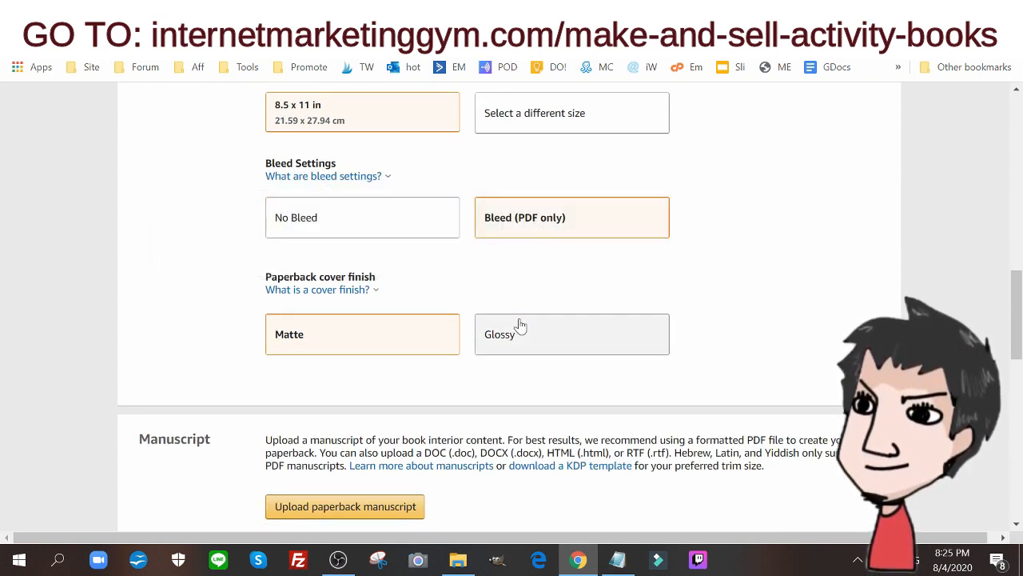
Upload "egyptian coloring books for adults interior.pdf" as the paperback manuscript, finding it in the Downloads folder by searching for "egy"
{"action": "scroll", "coordinate": [659, 258], "scroll_direction": "down", "scroll_amount": 3}
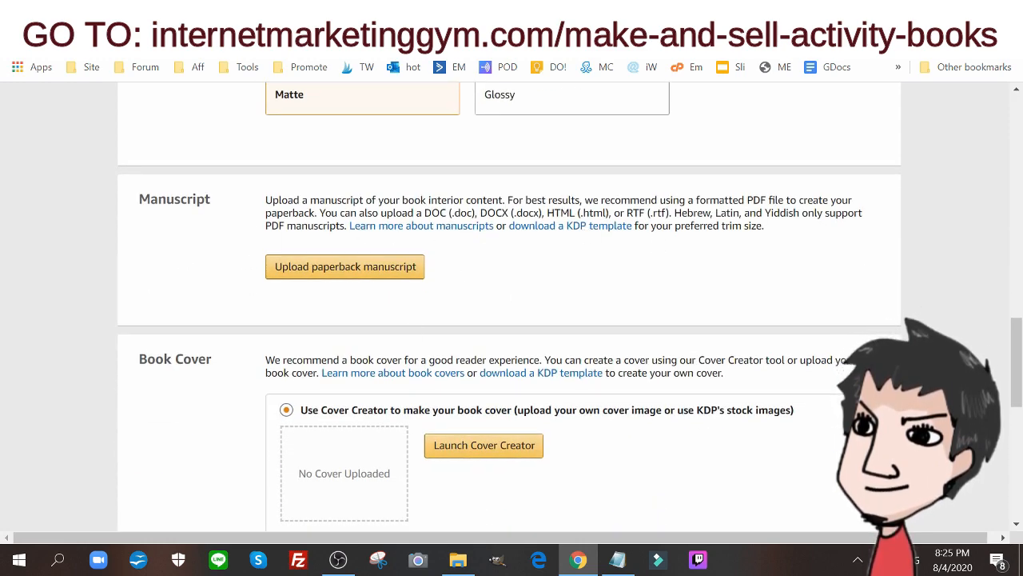
{"action": "left_click", "coordinate": [358, 274]}
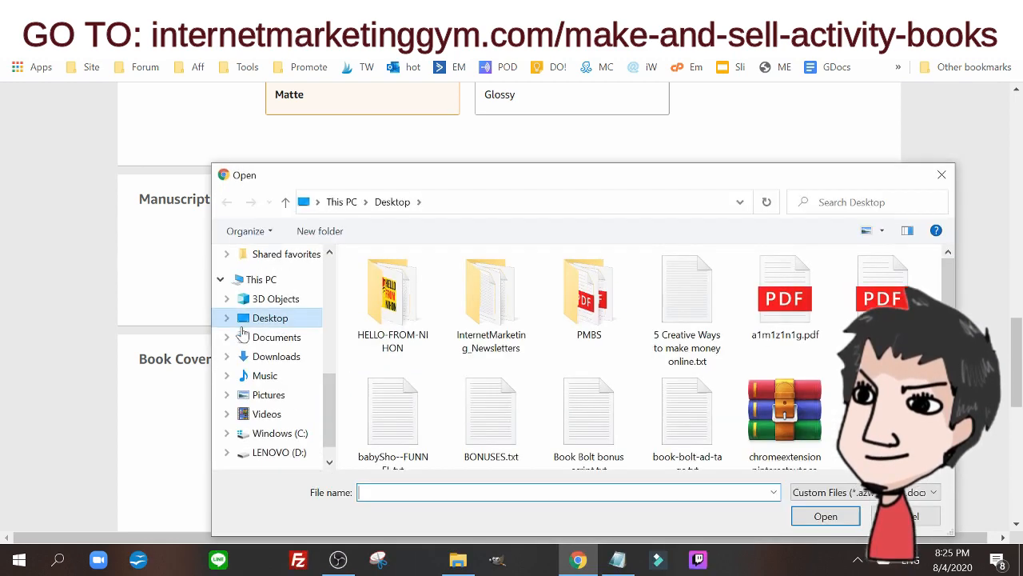
{"action": "left_click", "coordinate": [274, 337]}
{"action": "left_click", "coordinate": [263, 357]}
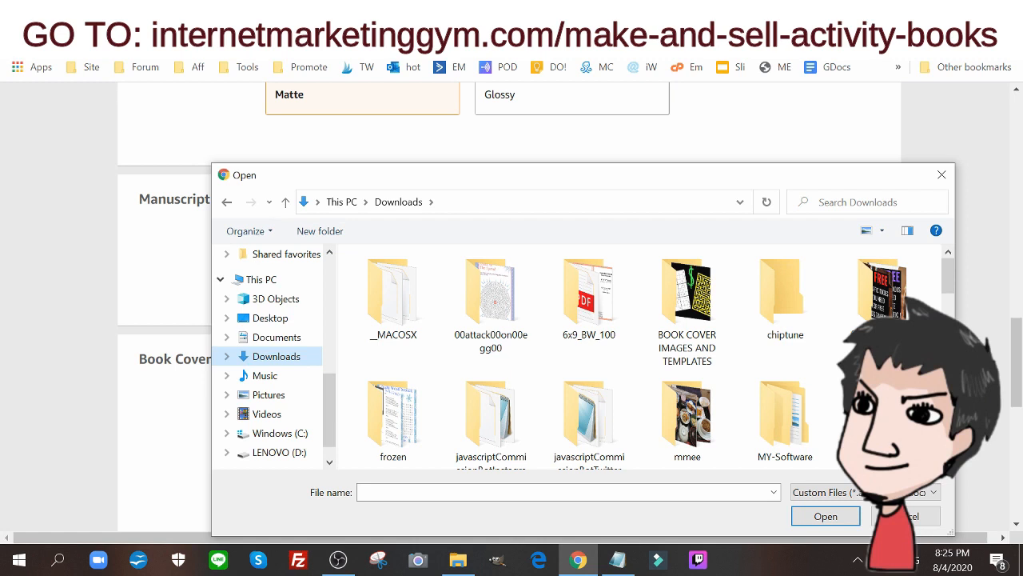
{"action": "left_click", "coordinate": [882, 204]}
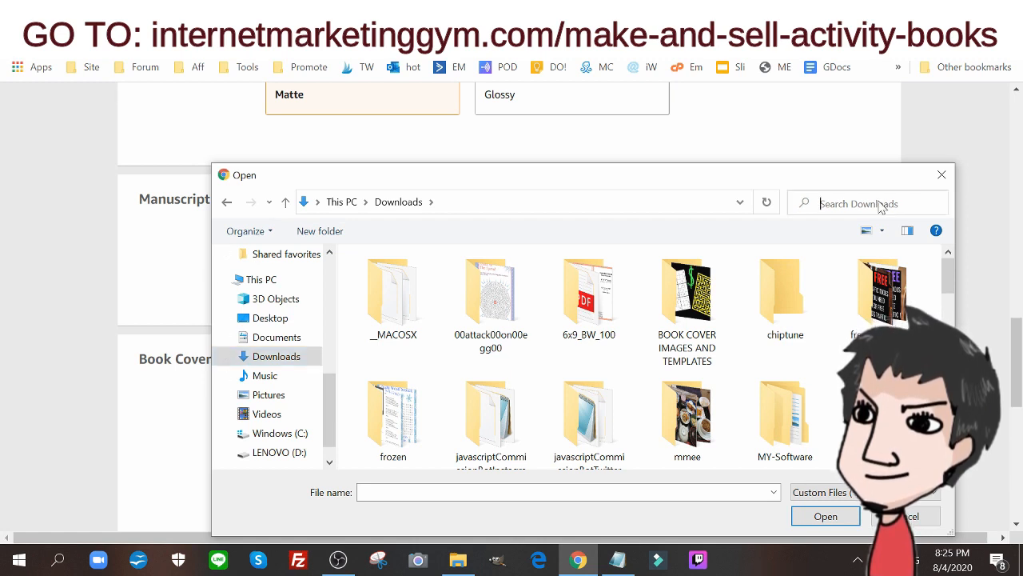
{"action": "type", "text": "egy"}
{"action": "key", "text": "Tab"}
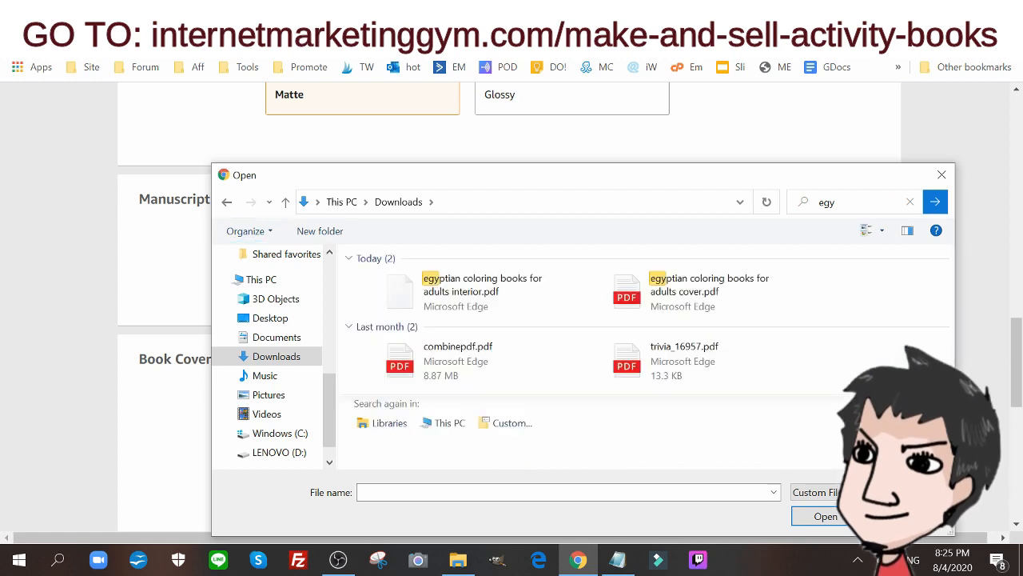
{"action": "double_click", "coordinate": [485, 296]}
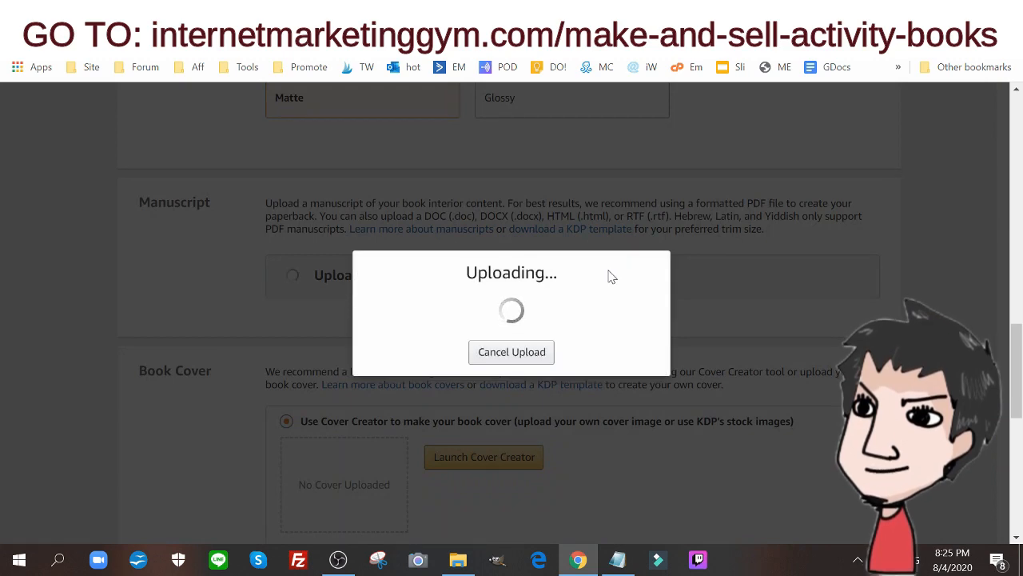
Choose to upload an existing print-ready cover and upload "egyptian coloring books for adults cover.pdf", searching Downloads for "egy"
{"action": "scroll", "coordinate": [181, 113], "scroll_direction": "down", "scroll_amount": 3}
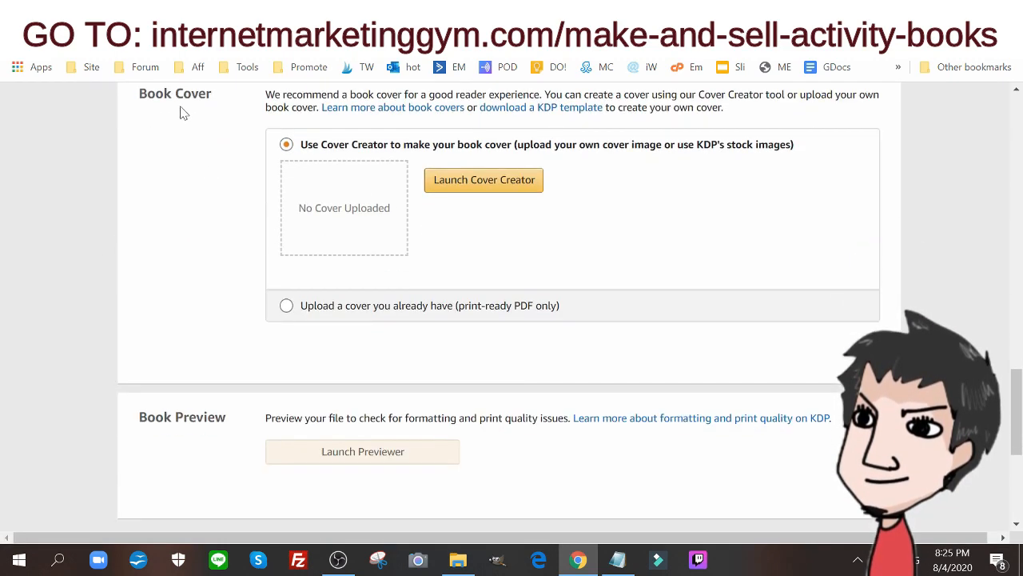
{"action": "left_click", "coordinate": [319, 314]}
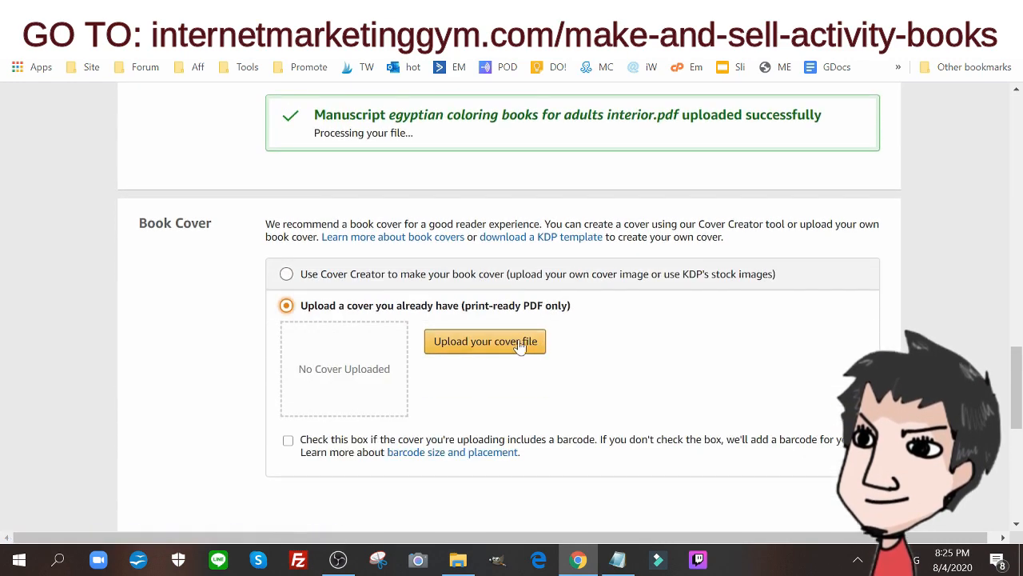
{"action": "left_click", "coordinate": [468, 352]}
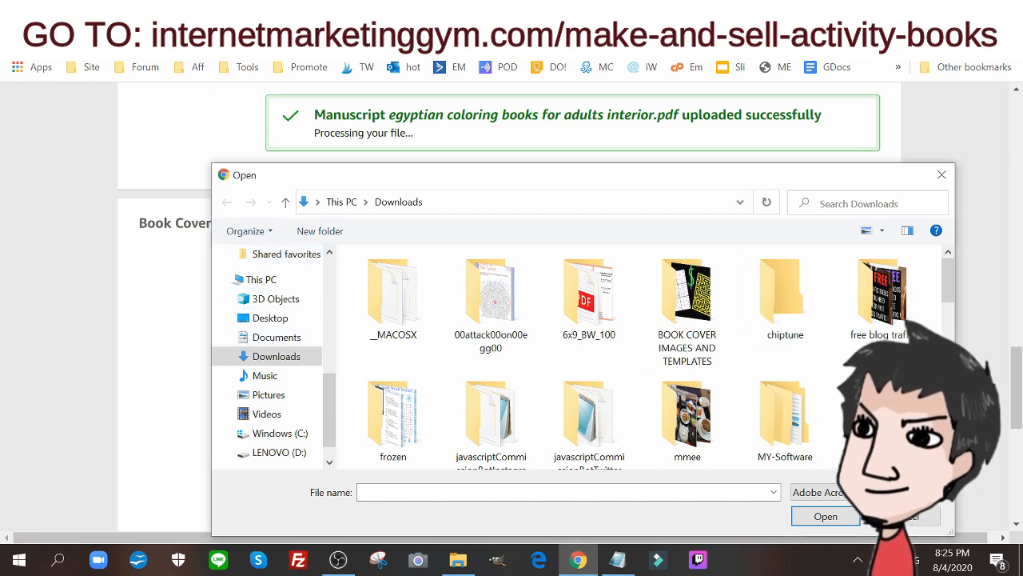
{"action": "left_click", "coordinate": [808, 203]}
{"action": "type", "text": "egy"}
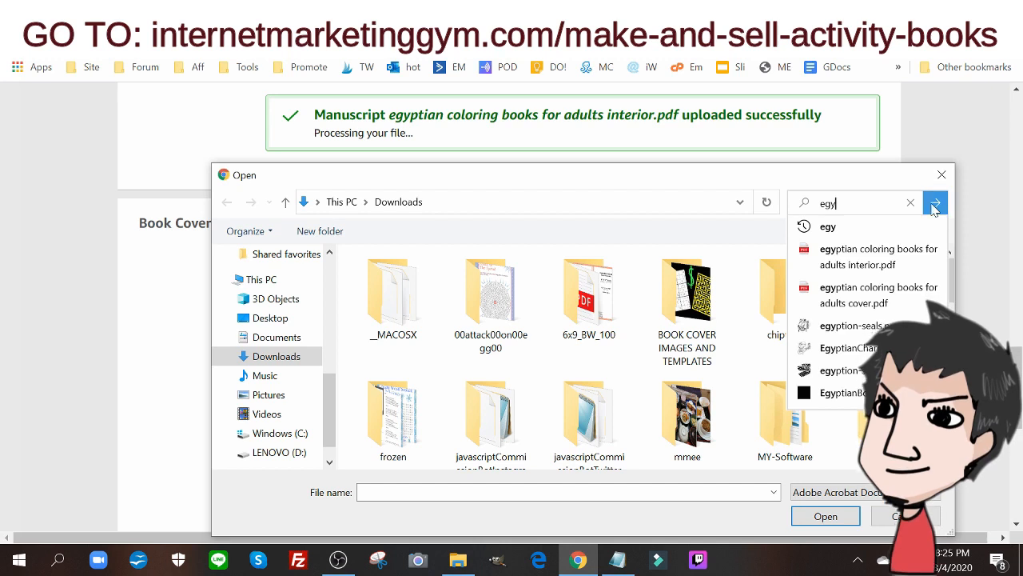
{"action": "left_click", "coordinate": [933, 204]}
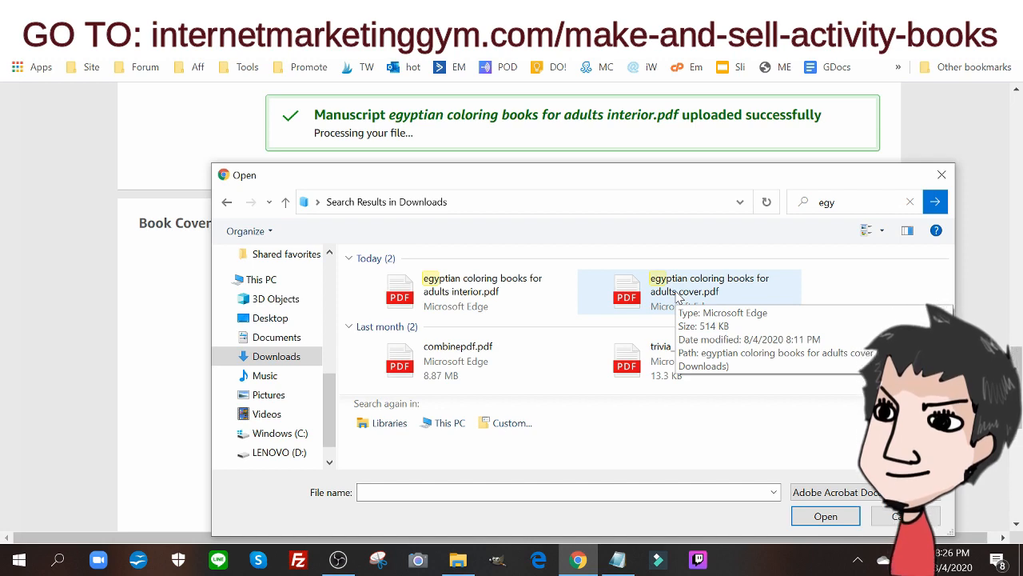
{"action": "double_click", "coordinate": [679, 296]}
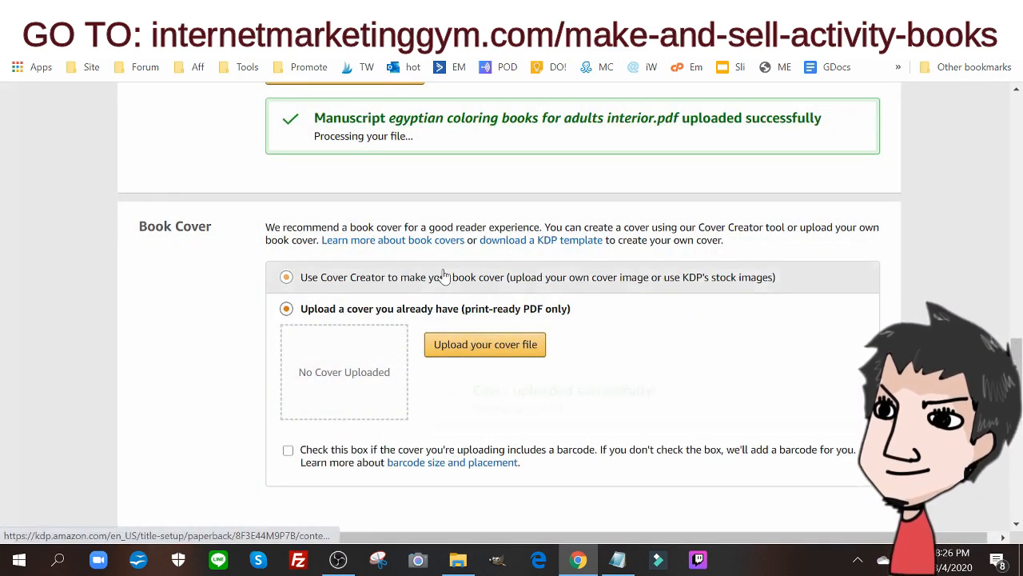
Launch the Print Previewer for the uploaded manuscript and cover, continuing past the screen size warning
{"action": "scroll", "coordinate": [448, 277], "scroll_direction": "down", "scroll_amount": 4}
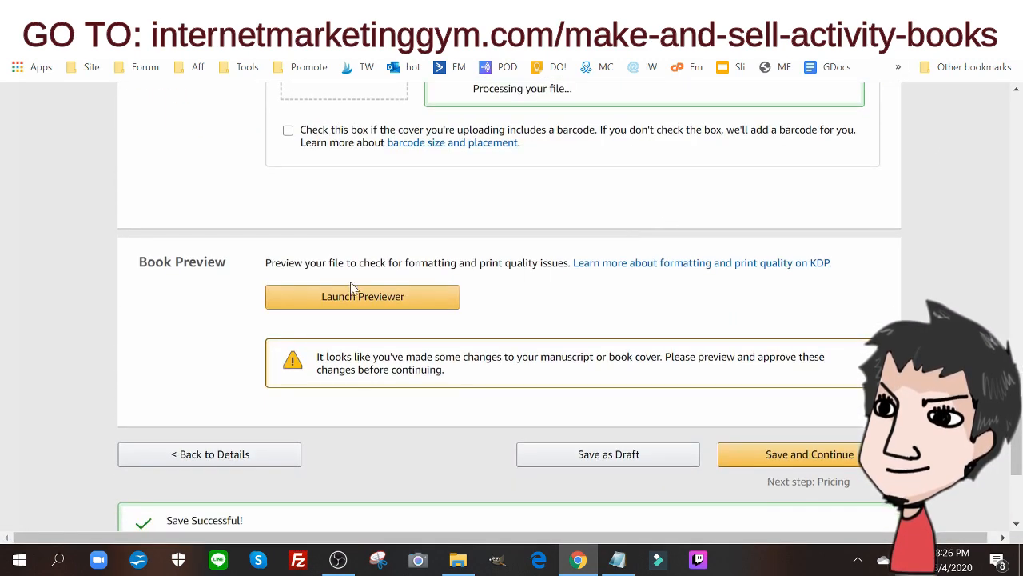
{"action": "left_click", "coordinate": [356, 296]}
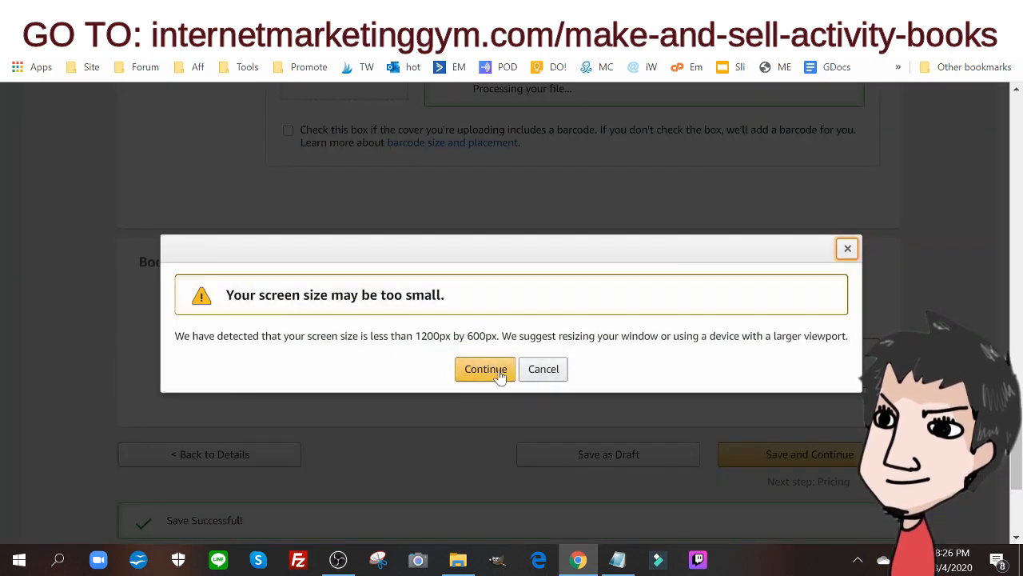
{"action": "left_click", "coordinate": [486, 369]}
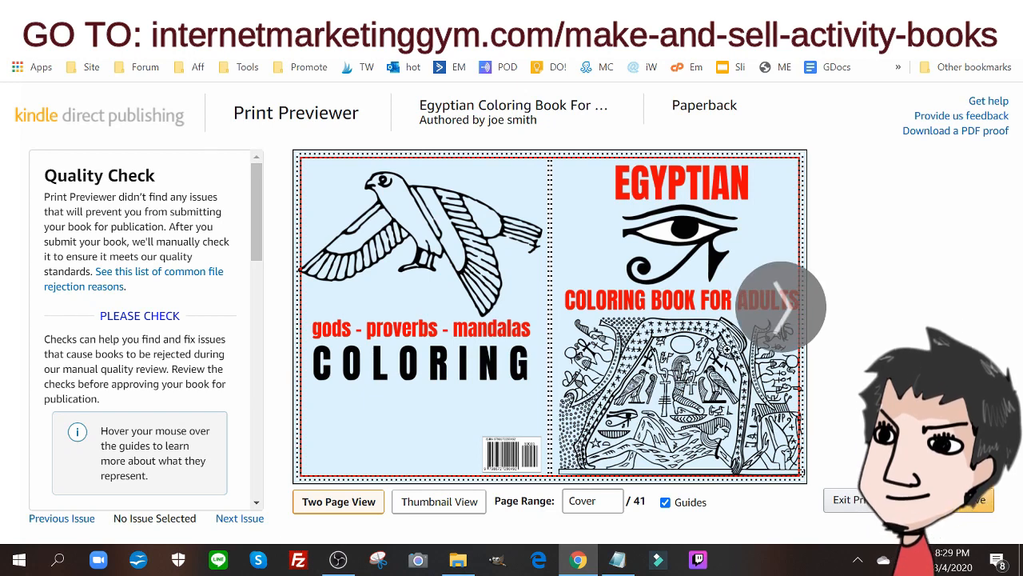
Page through the print preview from the cover to pages 12-13, checking the artwork against the guides, and approve the book
{"action": "left_click", "coordinate": [760, 320]}
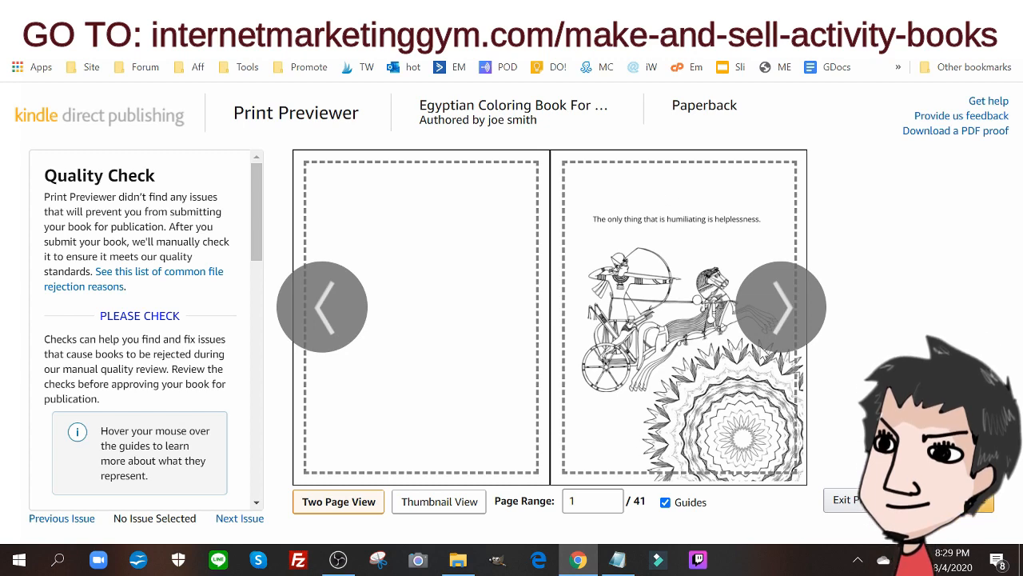
{"action": "left_click", "coordinate": [791, 319]}
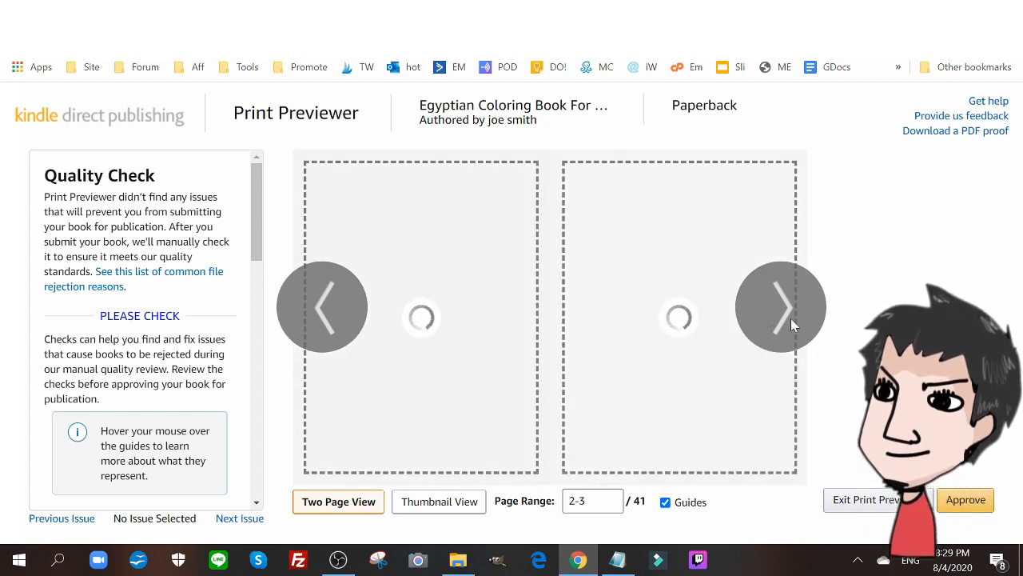
{"action": "left_click", "coordinate": [793, 318]}
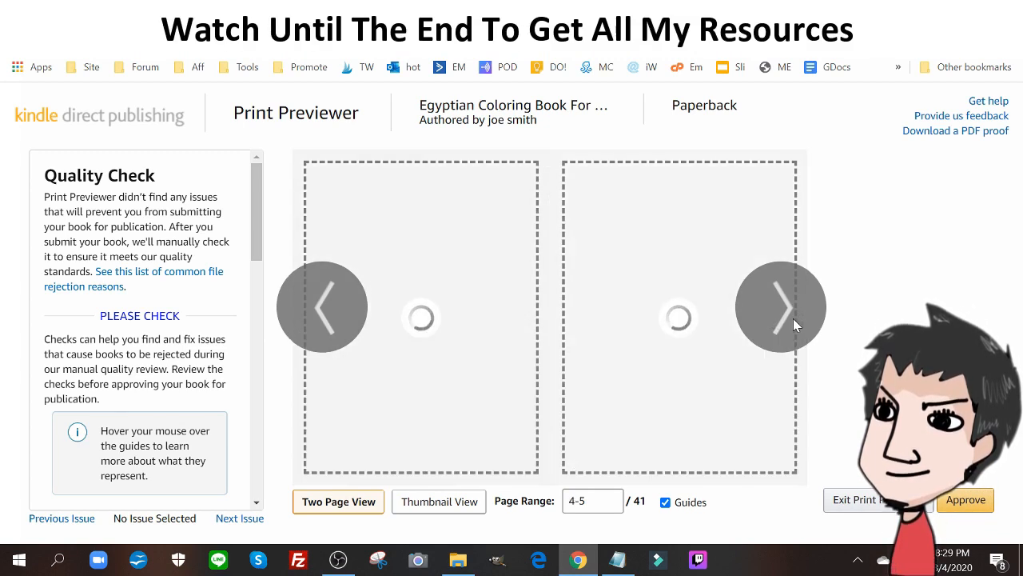
{"action": "left_click", "coordinate": [793, 318]}
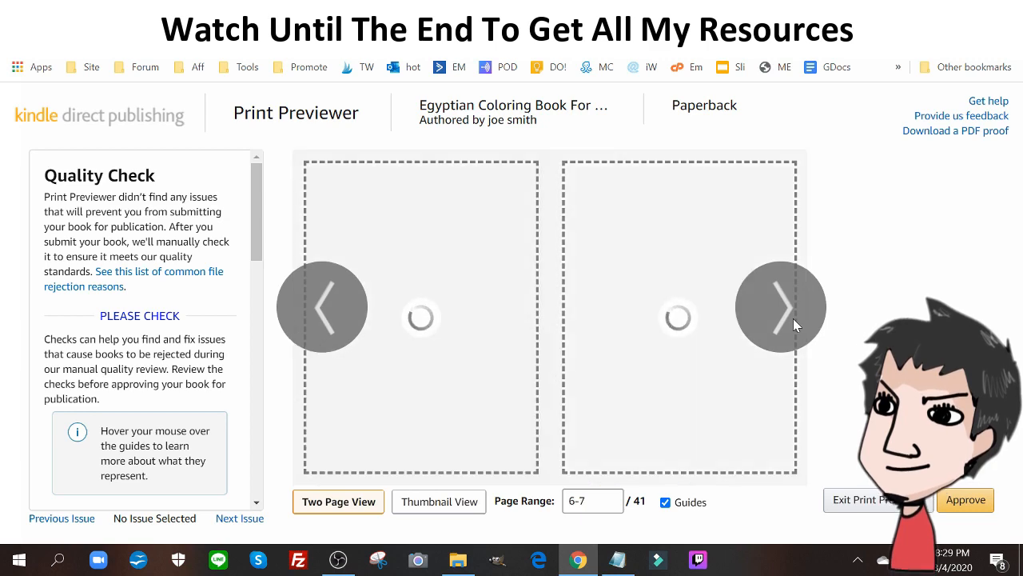
{"action": "left_click", "coordinate": [793, 318]}
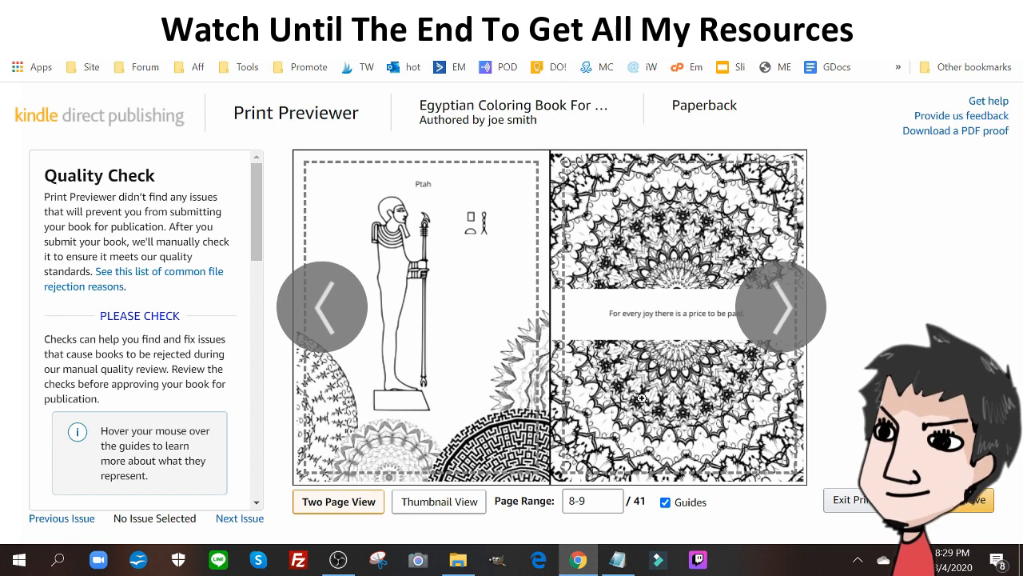
{"action": "left_click", "coordinate": [792, 306]}
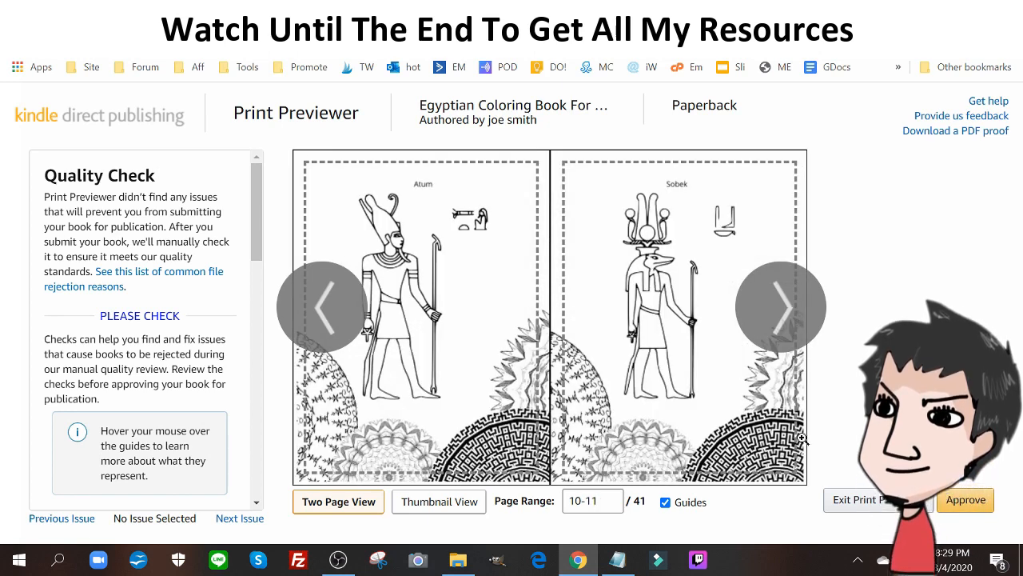
{"action": "left_click", "coordinate": [783, 280]}
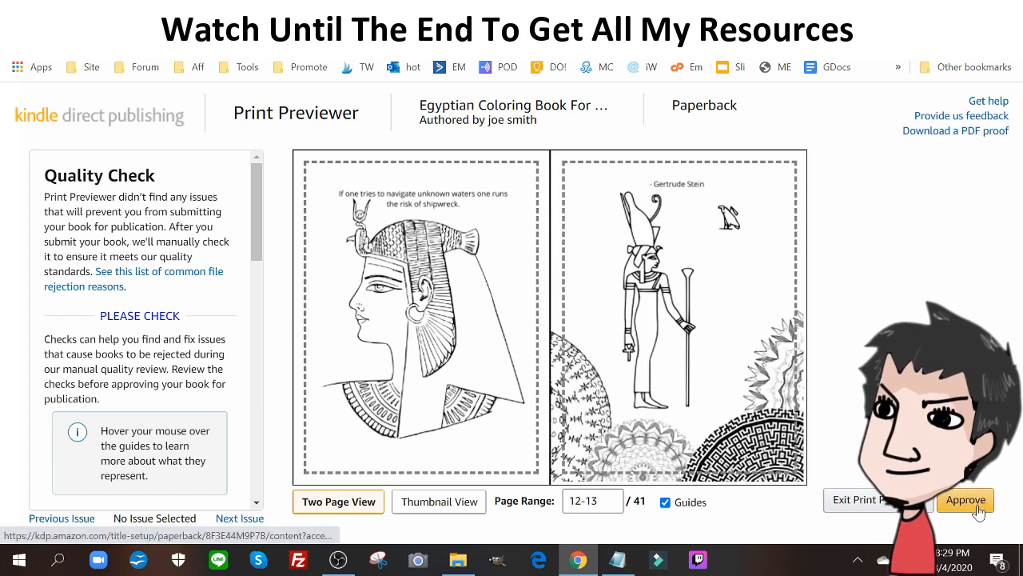
{"action": "left_click", "coordinate": [977, 506]}
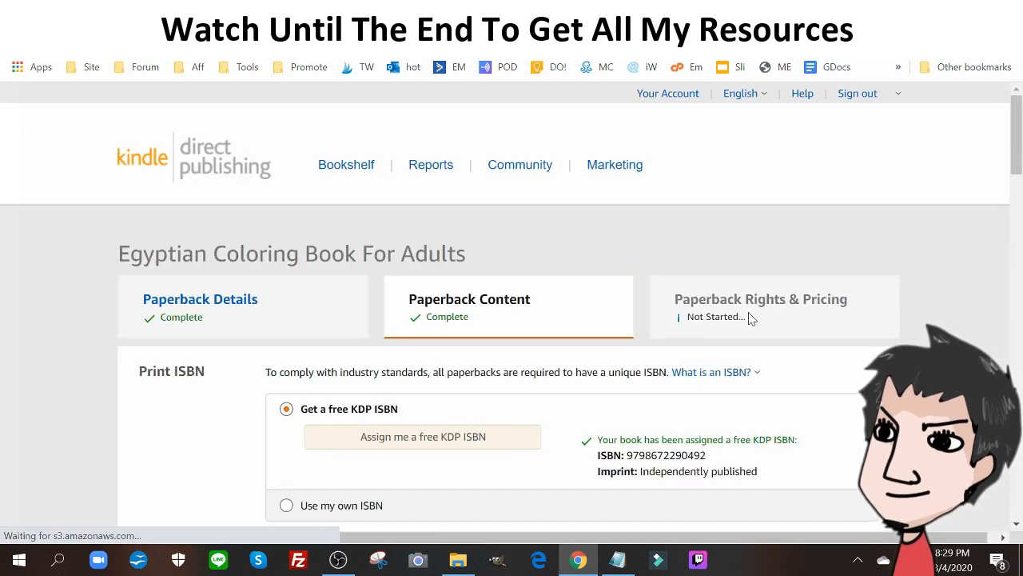
Review the print summary and the printing cost per book, then save the paperback content and continue to pricing
{"action": "scroll", "coordinate": [771, 314], "scroll_direction": "down", "scroll_amount": 20}
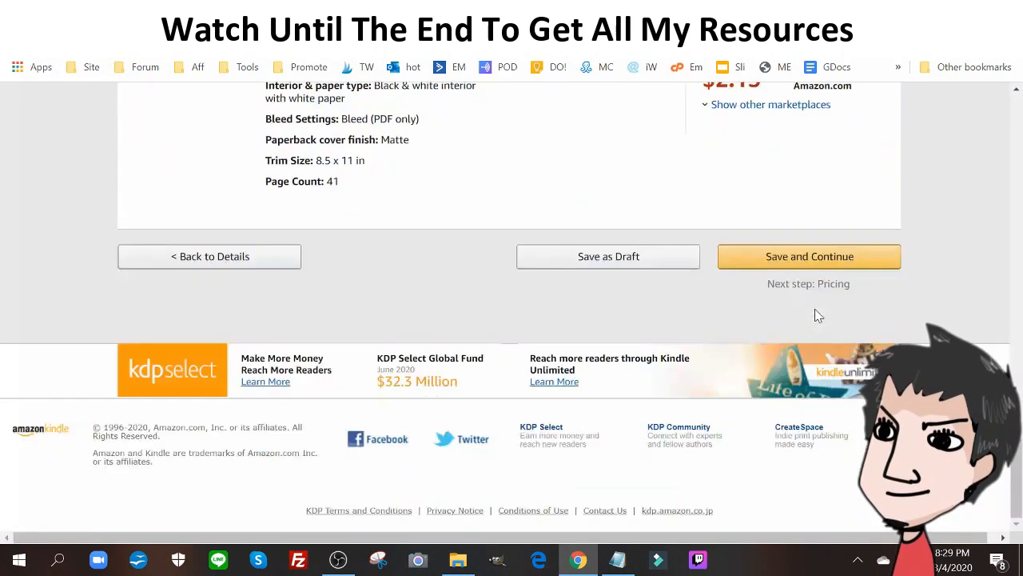
{"action": "scroll", "coordinate": [813, 309], "scroll_direction": "up", "scroll_amount": 3}
{"action": "scroll", "coordinate": [582, 352], "scroll_direction": "down", "scroll_amount": 2}
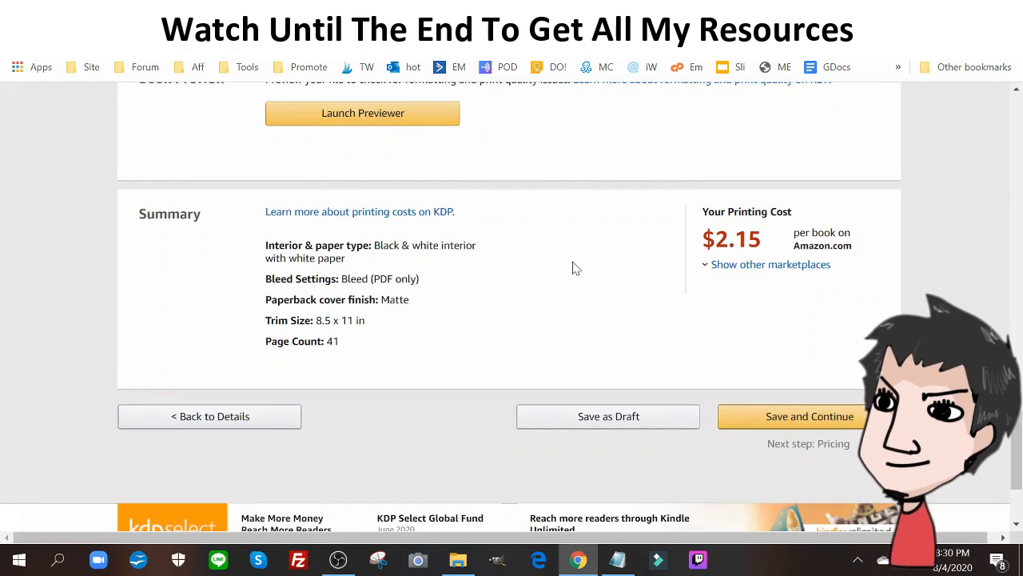
{"action": "scroll", "coordinate": [636, 267], "scroll_direction": "up", "scroll_amount": 2}
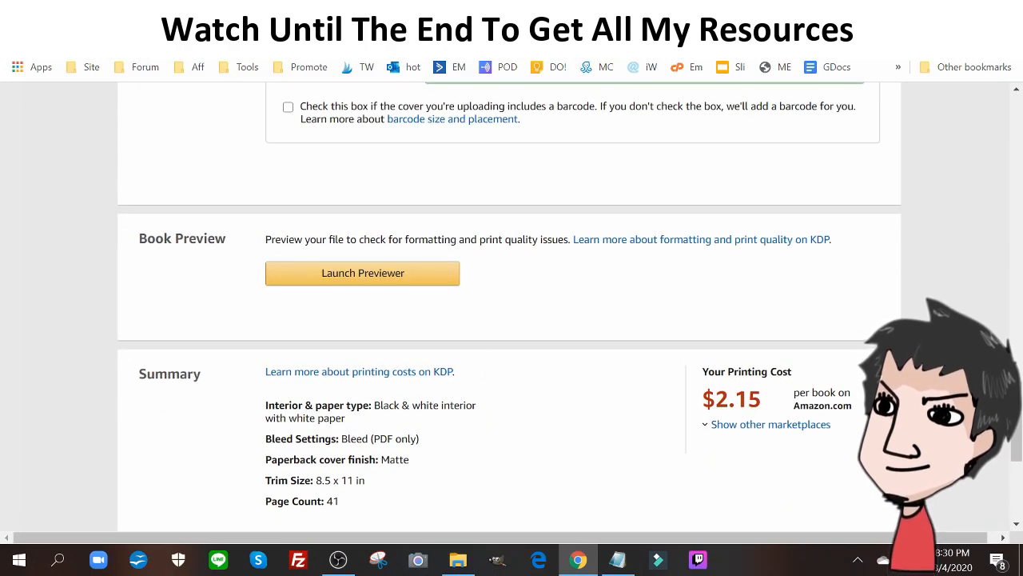
{"action": "left_click_drag", "start_coordinate": [716, 399], "coordinate": [770, 410]}
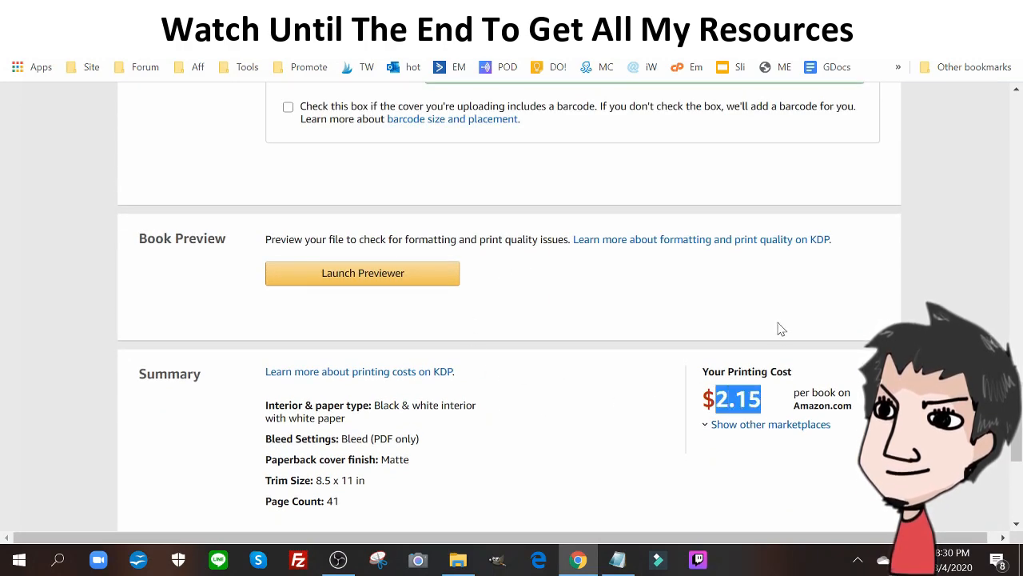
{"action": "scroll", "coordinate": [774, 331], "scroll_direction": "down", "scroll_amount": 3}
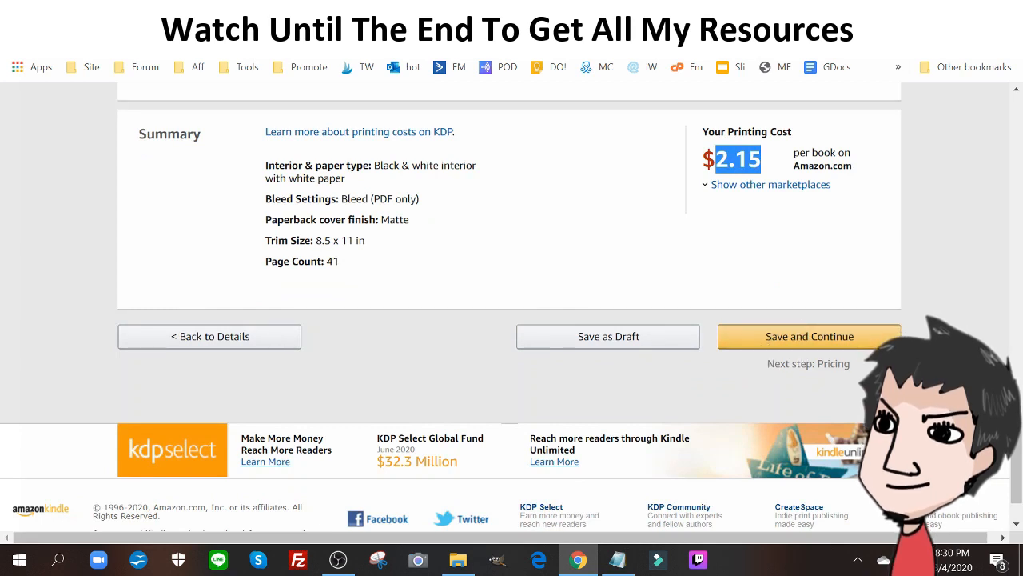
{"action": "left_click", "coordinate": [761, 342]}
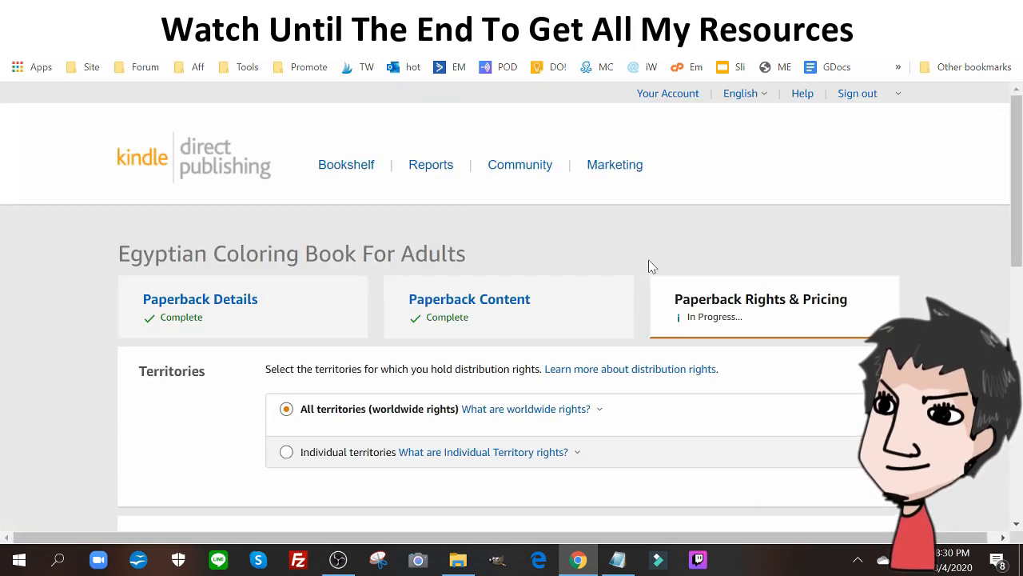
Set the Amazon.com list price to 9.99 USD and enable Expanded Distribution
{"action": "scroll", "coordinate": [649, 267], "scroll_direction": "down", "scroll_amount": 3}
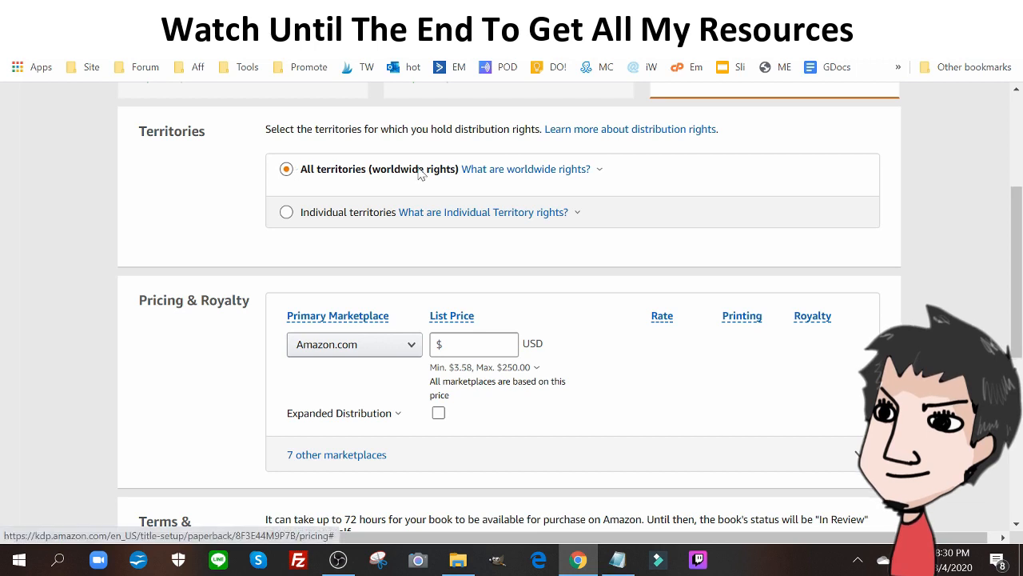
{"action": "scroll", "coordinate": [361, 290], "scroll_direction": "down", "scroll_amount": 2}
{"action": "left_click", "coordinate": [478, 183]}
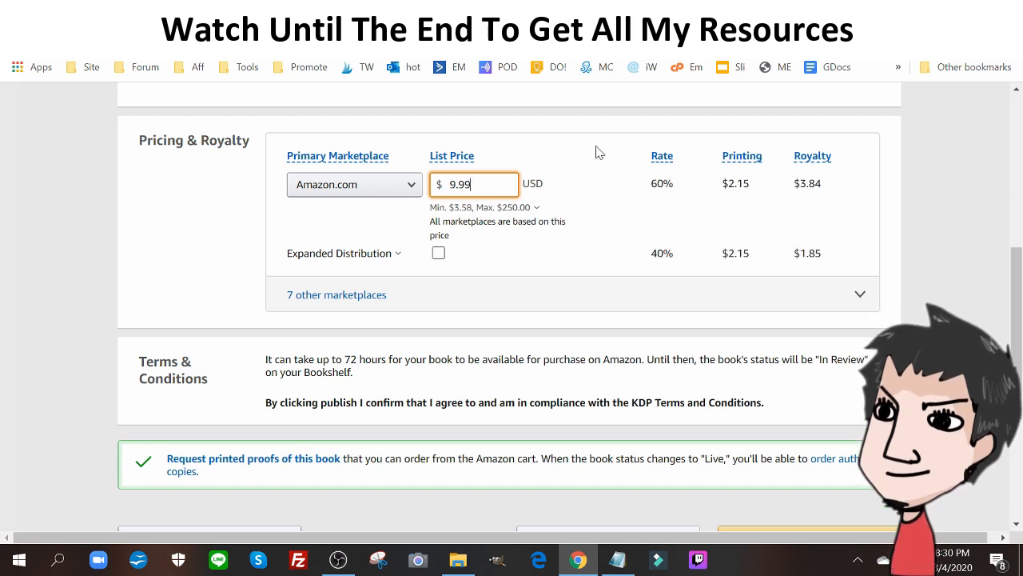
{"action": "left_click", "coordinate": [438, 254]}
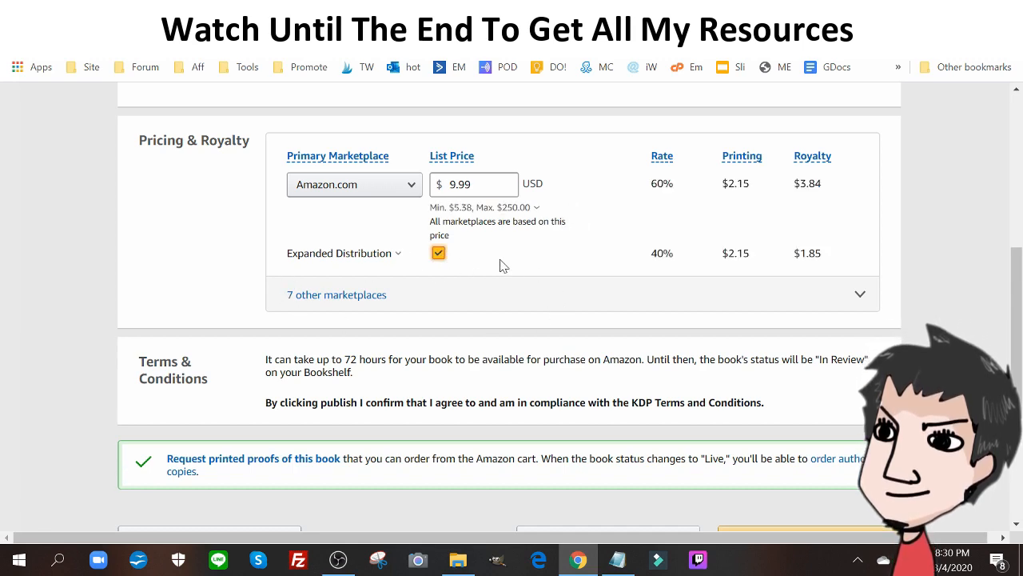
Read the availability time in the Terms & Conditions and publish the paperback book
{"action": "scroll", "coordinate": [423, 288], "scroll_direction": "down", "scroll_amount": 2}
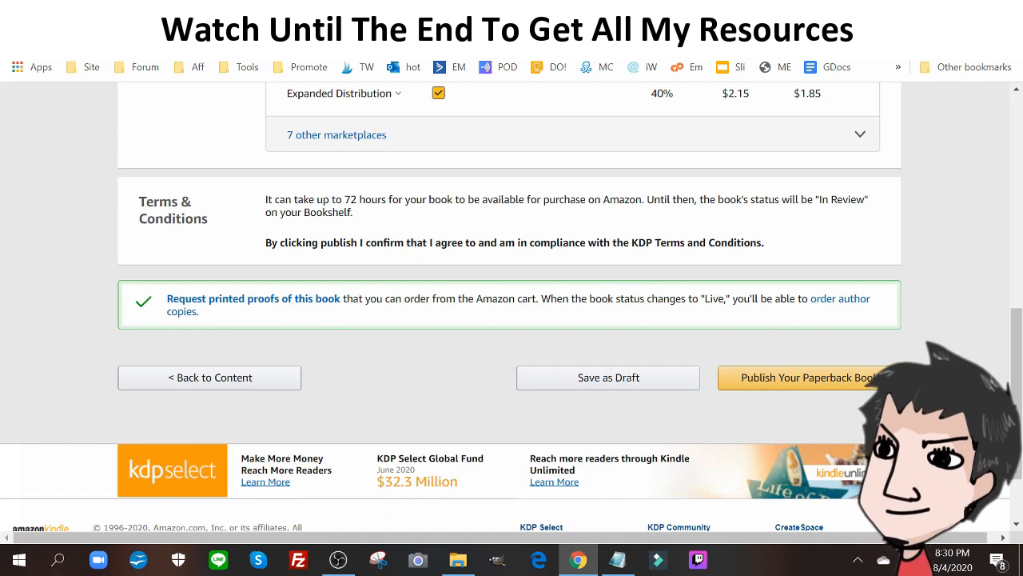
{"action": "left_click_drag", "start_coordinate": [343, 199], "coordinate": [467, 199]}
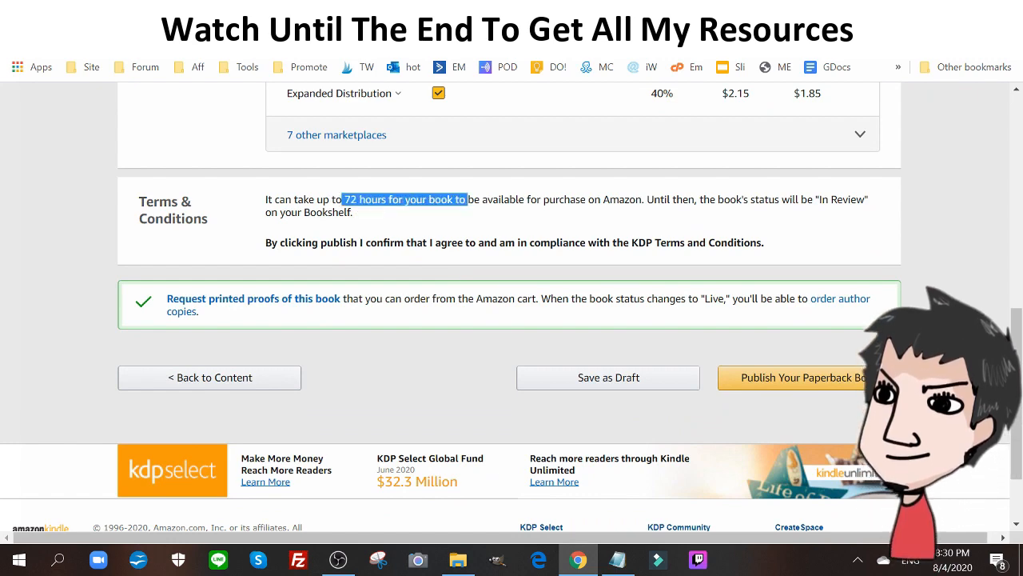
{"action": "left_click", "coordinate": [798, 381]}
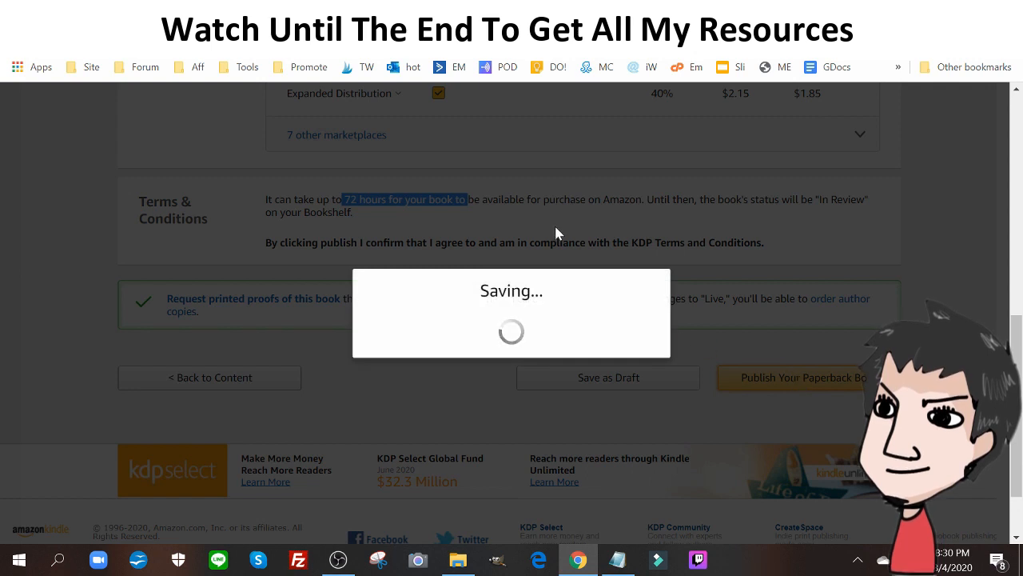